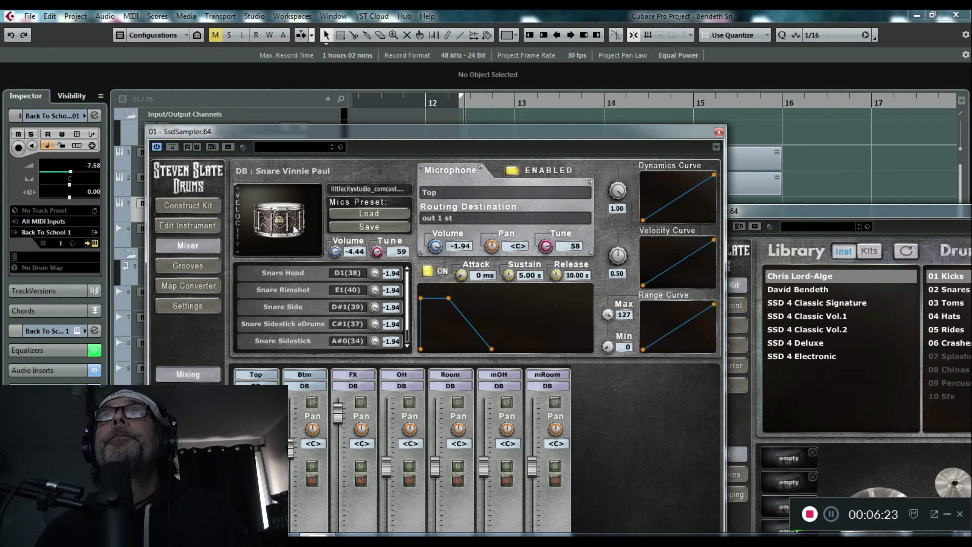
- Move the first sampler window off the arrangement and play the audio snare clip between bars 12 and 13
left_click_drag(665, 129, 363, 201)
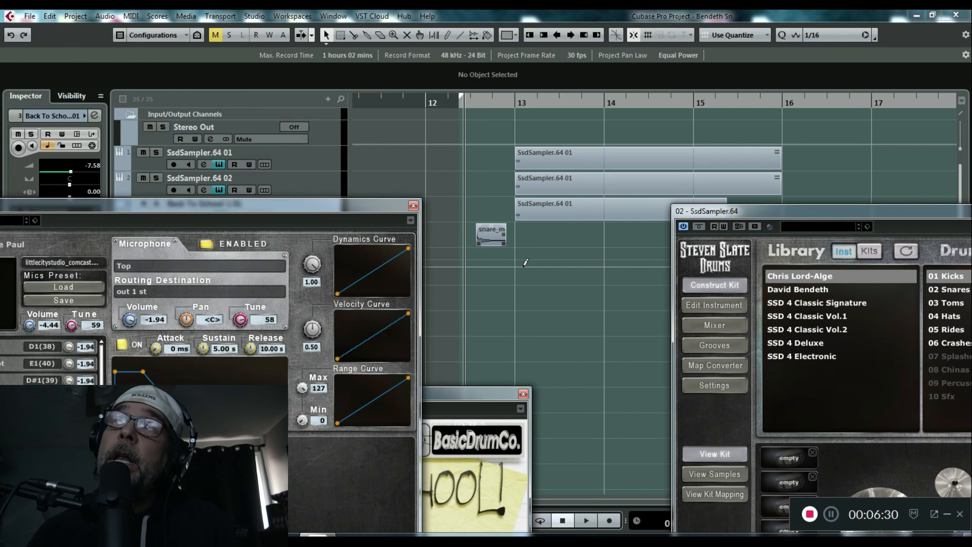
key("space")
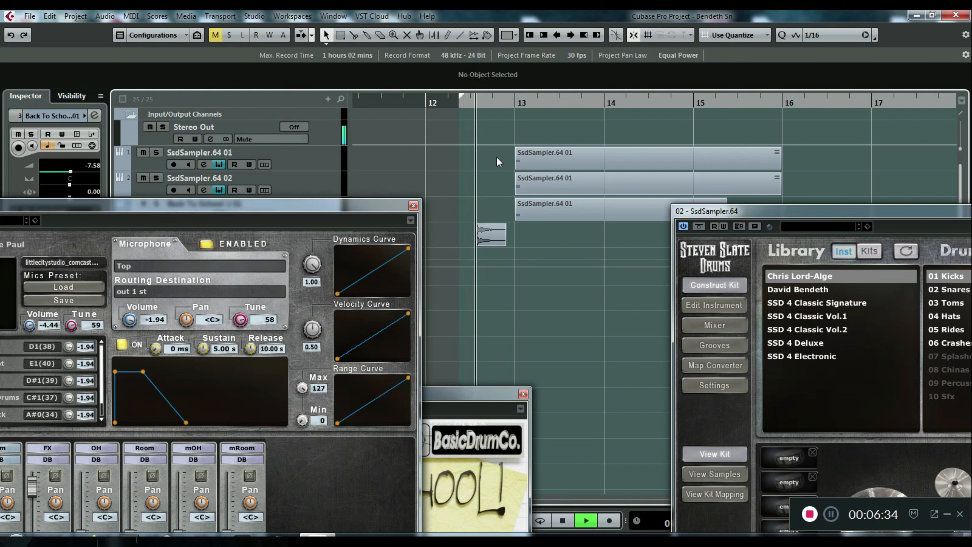
key("space")
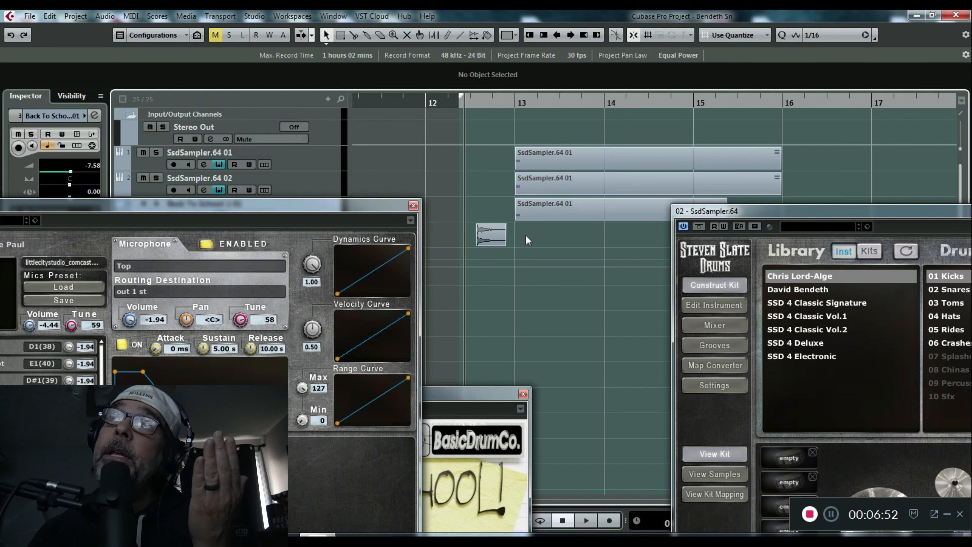
- Play the snare clip and the stacked SsdSampler MIDI parts again, restarting several times from just before the clip
left_click_drag(527, 241, 510, 148)
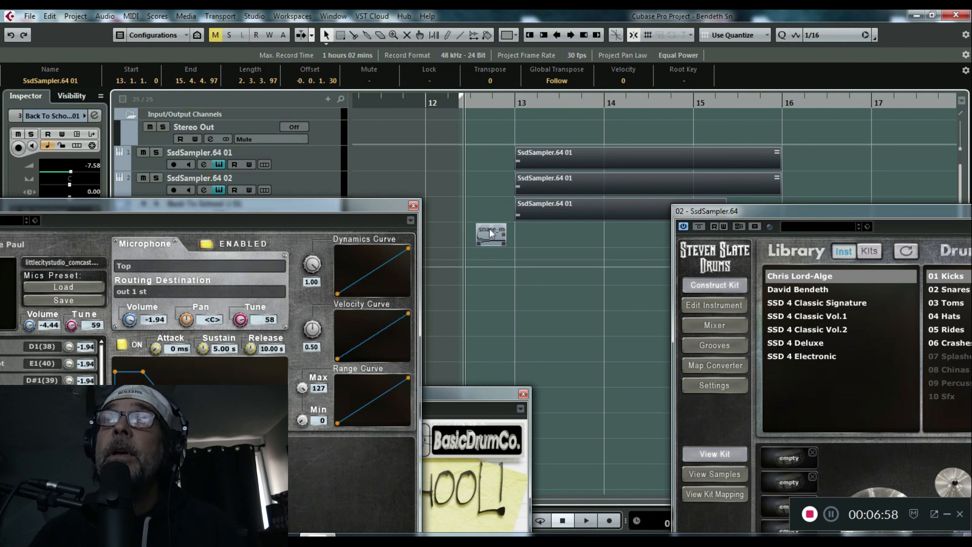
left_click(531, 244)
key("space")
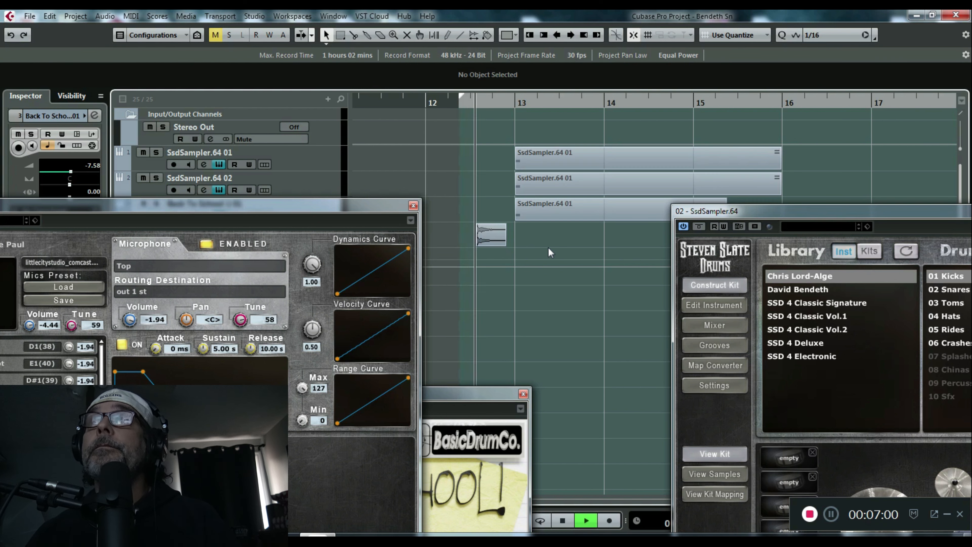
key("space")
left_click(502, 110)
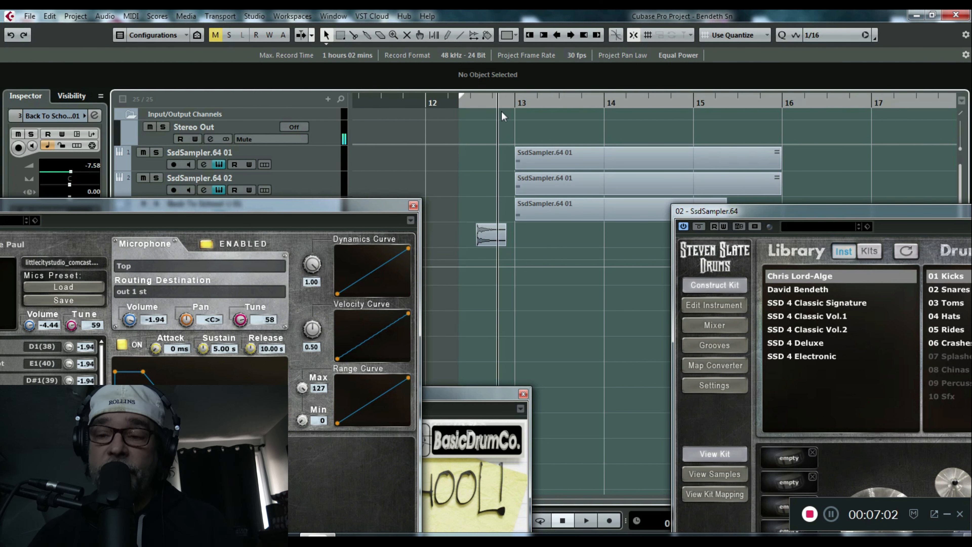
key("space")
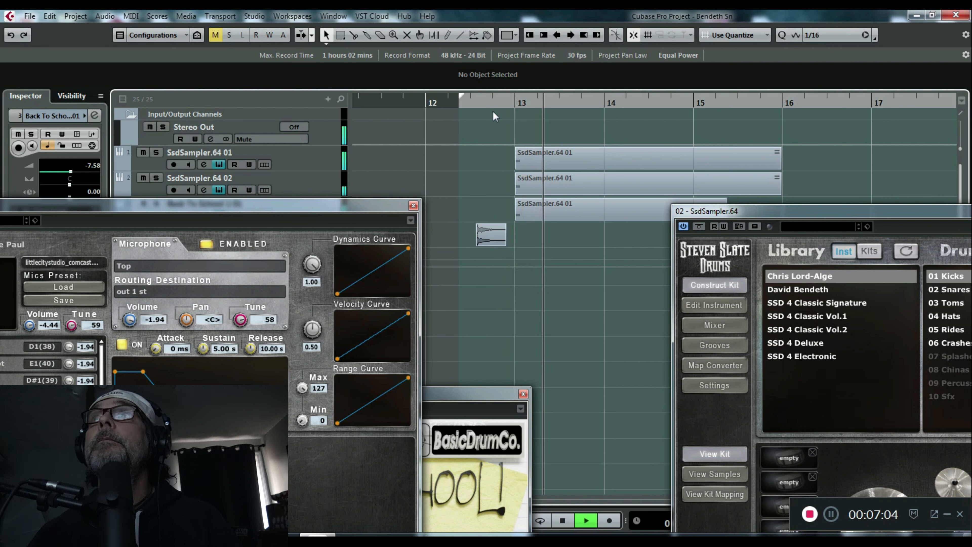
left_click(466, 107)
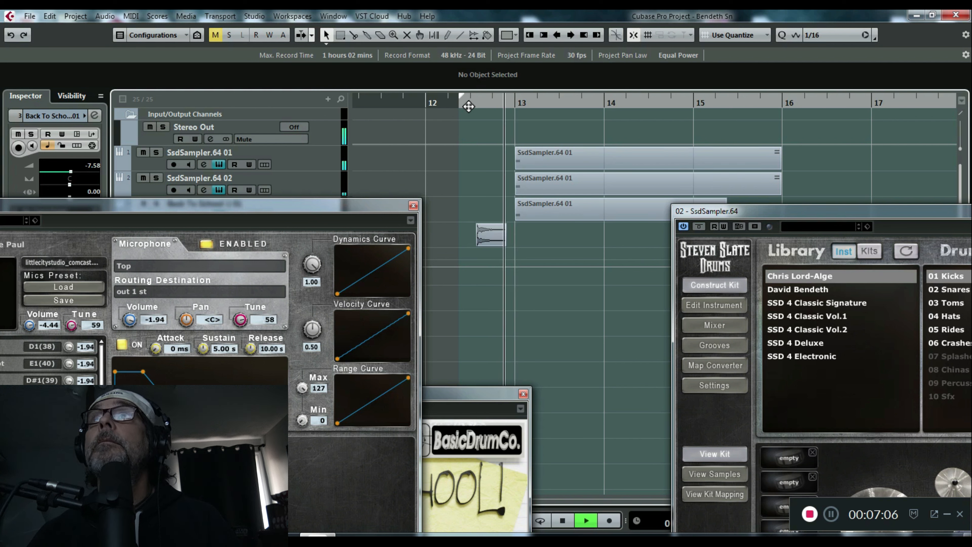
left_click(465, 103)
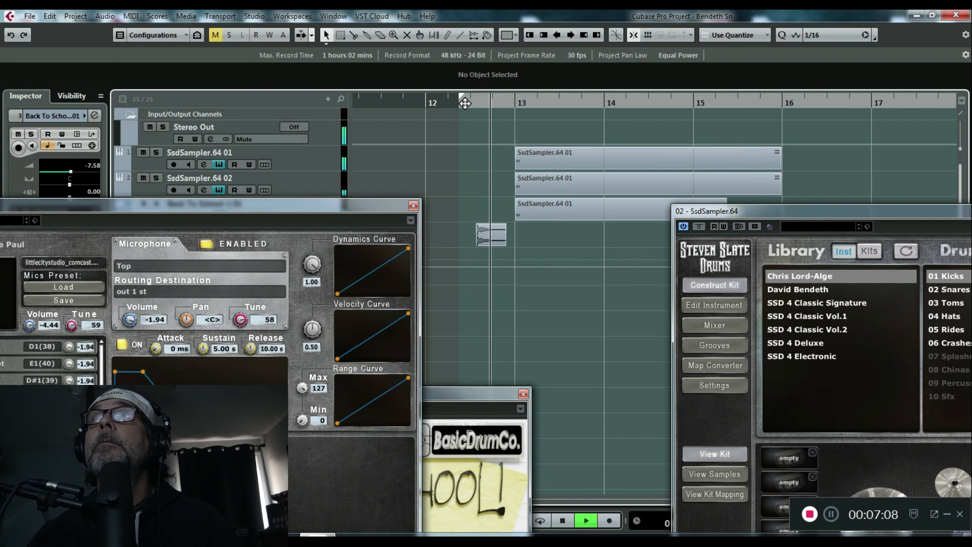
key("space")
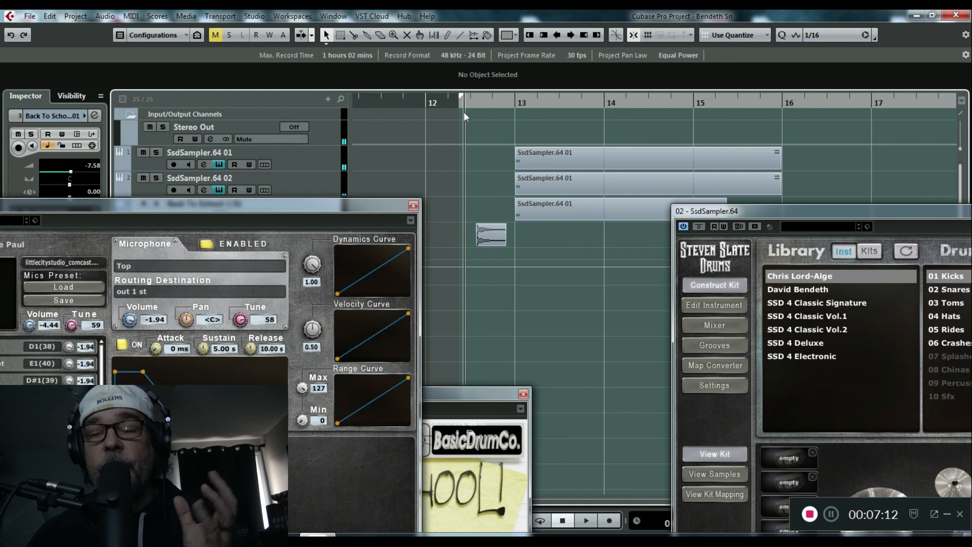
- Show the Construct Kit page of the first sampler with its whole drum kit in view
left_click_drag(305, 205, 502, 110)
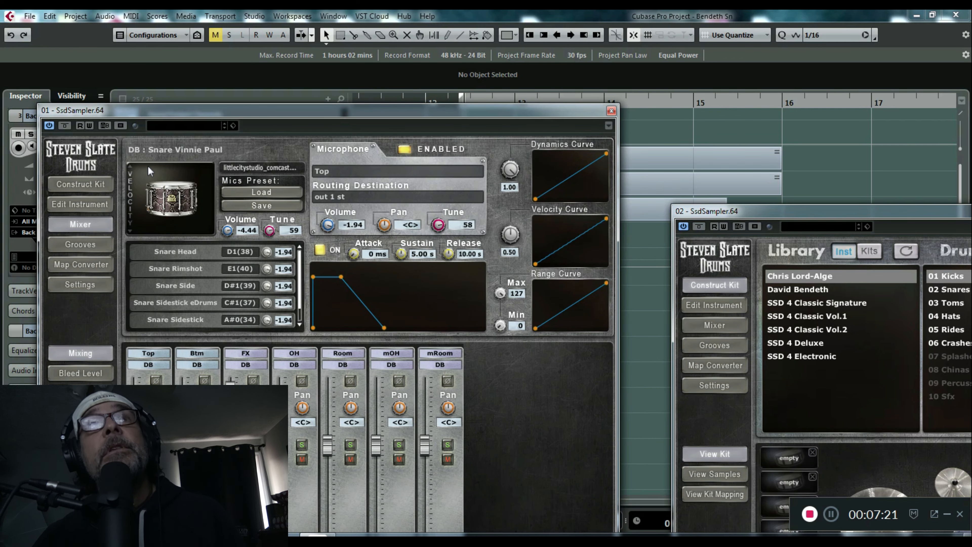
left_click(94, 185)
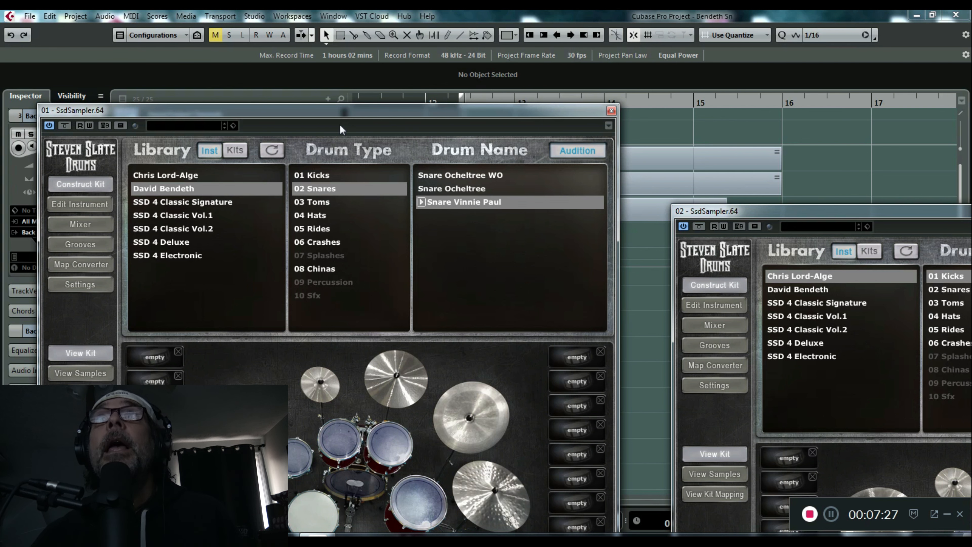
left_click_drag(336, 118, 352, 28)
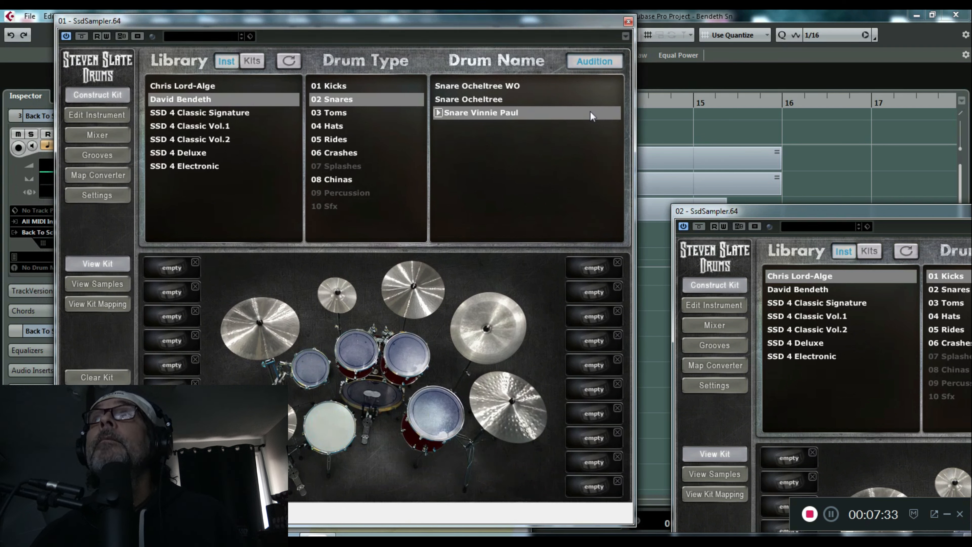
- Load the Beefy Snare preset into the Plus10db insert on the SsdSampler.64 01 channel
left_click_drag(588, 24, 859, 98)
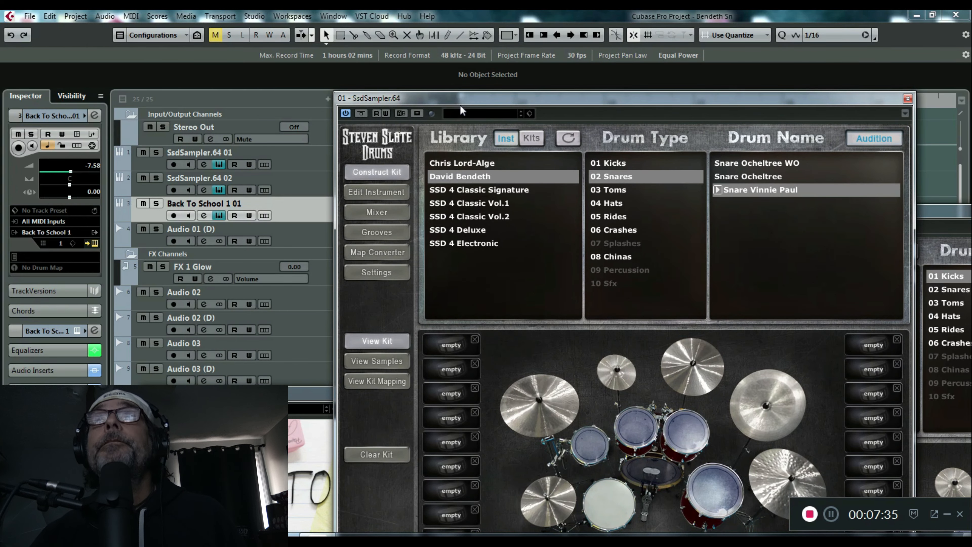
left_click_drag(422, 96, 572, 104)
left_click(203, 165)
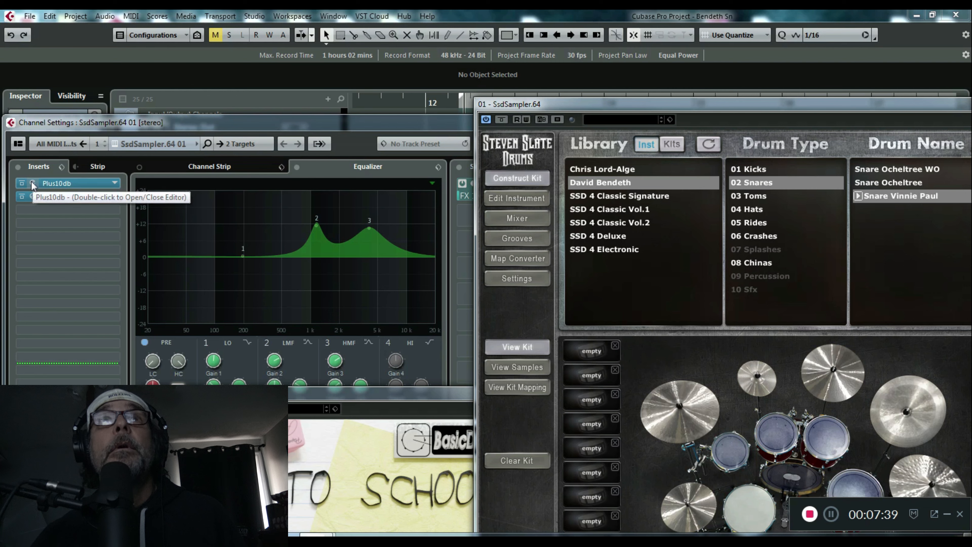
left_click(33, 183)
left_click_drag(399, 58, 206, 70)
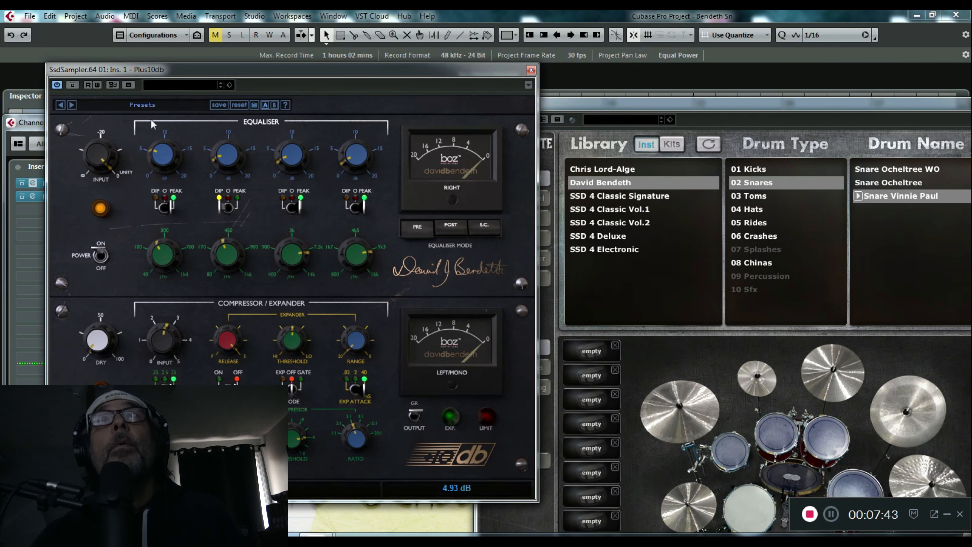
left_click(145, 109)
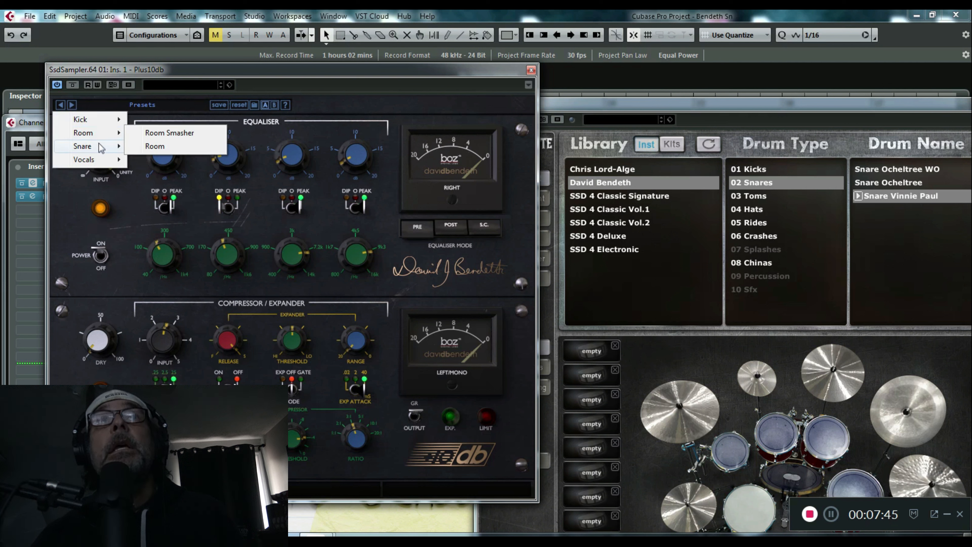
mouse_move(100, 147)
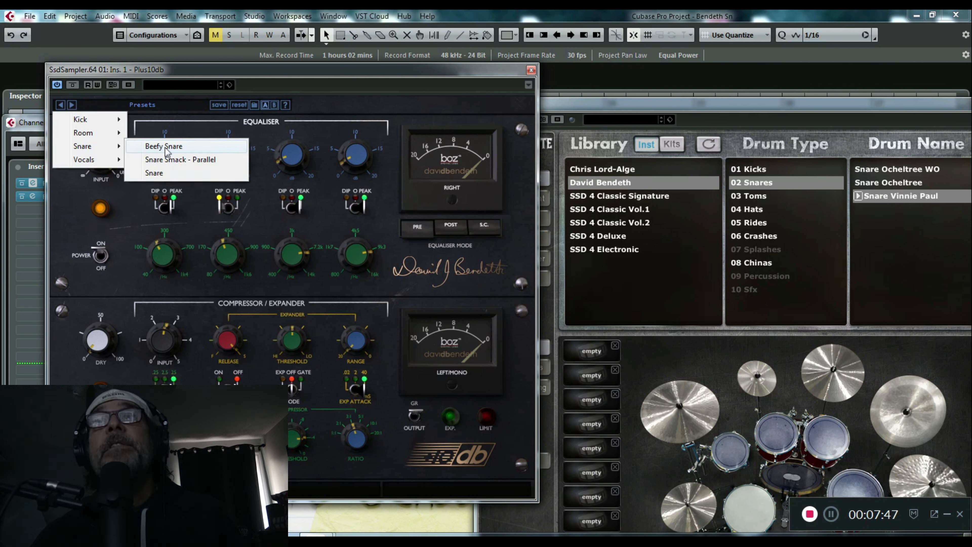
left_click(165, 149)
- Audition the Vinnie Paul snare several times in the first sampler's kit and close the Plus10db editor
left_click(751, 509)
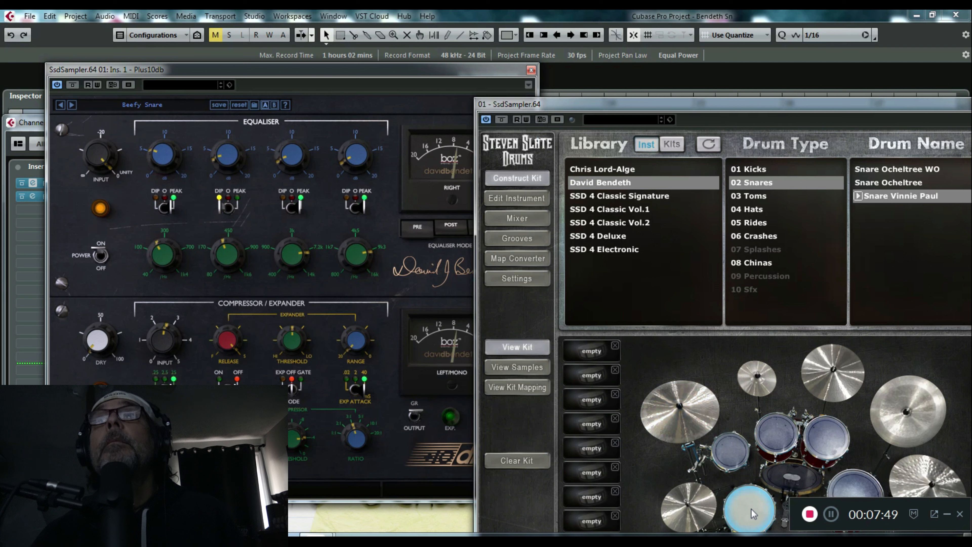
left_click(751, 508)
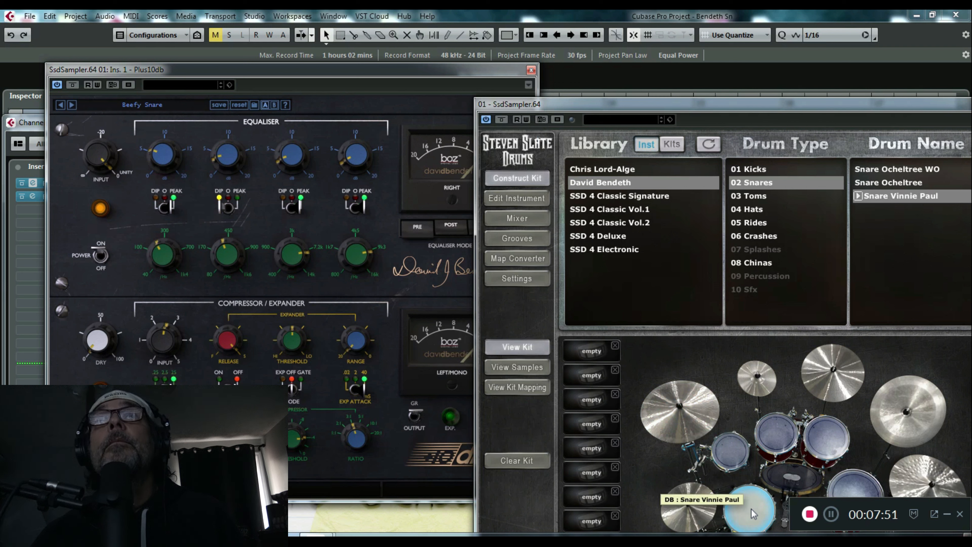
left_click(751, 508)
left_click(751, 508)
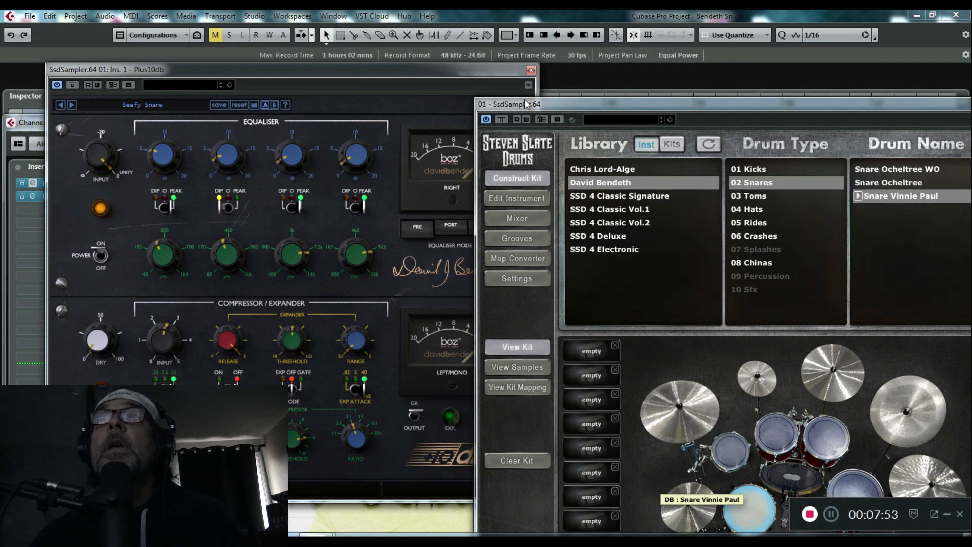
left_click(531, 70)
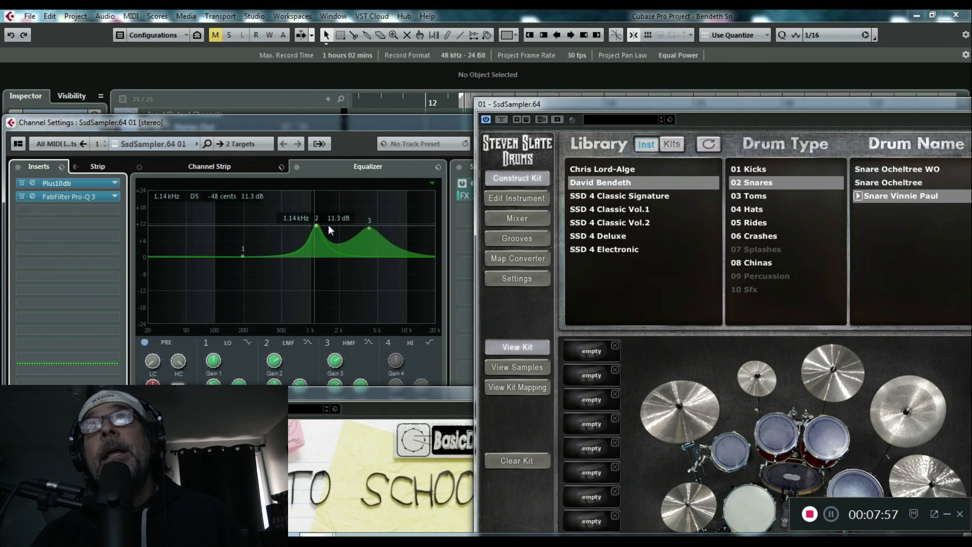
- Bypass the channel's inserts and equalizer, then re-enable the equalizer, Plus10db and FabFilter Pro-Q 3 one by one while auditioning the snare
left_click(34, 196)
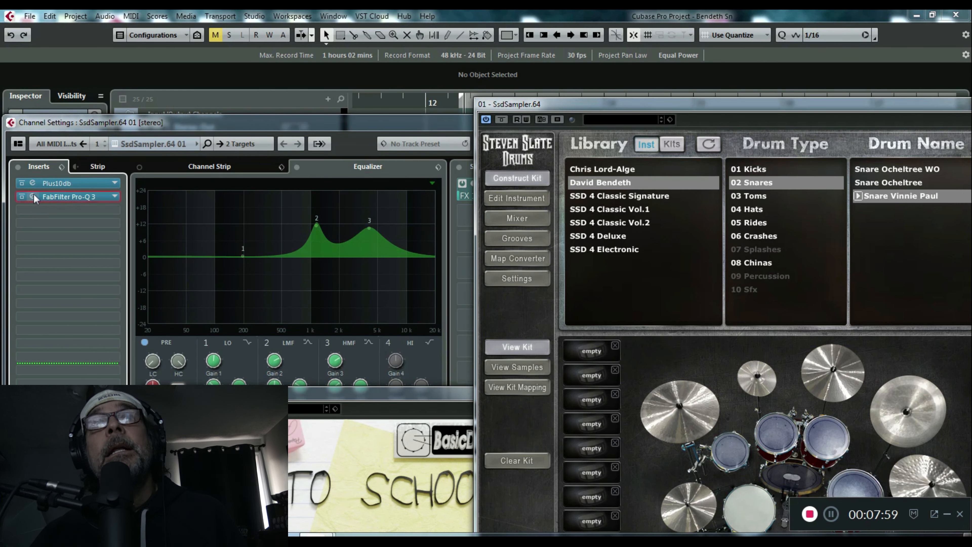
left_click(18, 167)
left_click(297, 168)
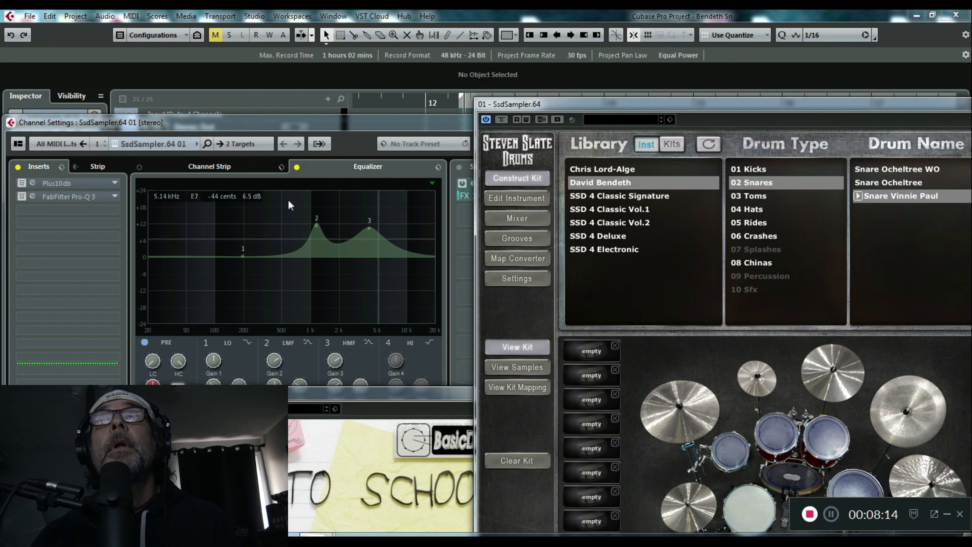
left_click(296, 167)
left_click(759, 511)
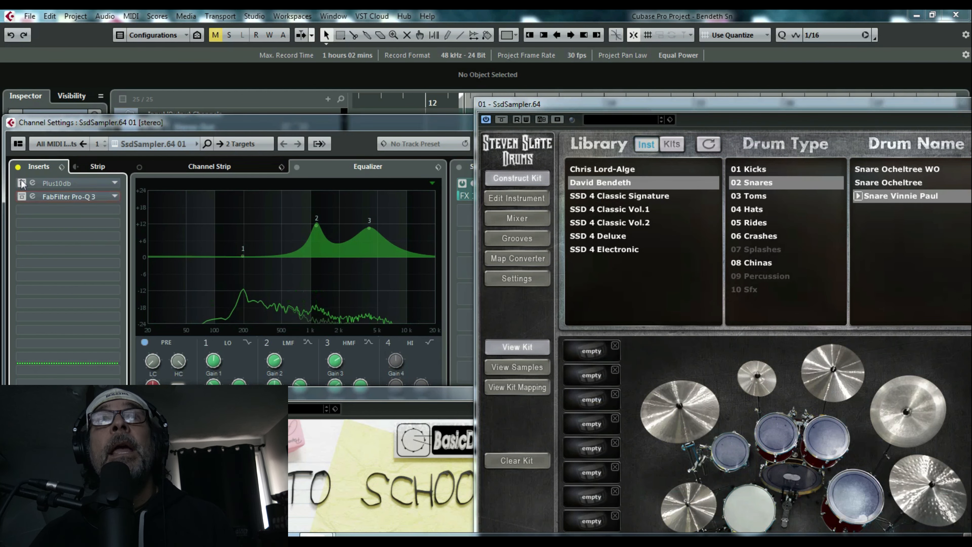
left_click(22, 187)
left_click(754, 512)
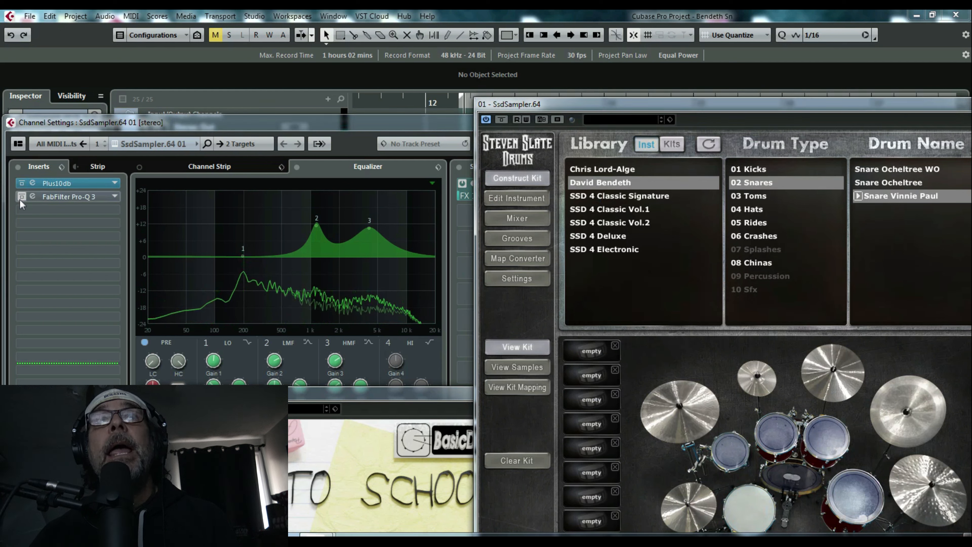
left_click(744, 517)
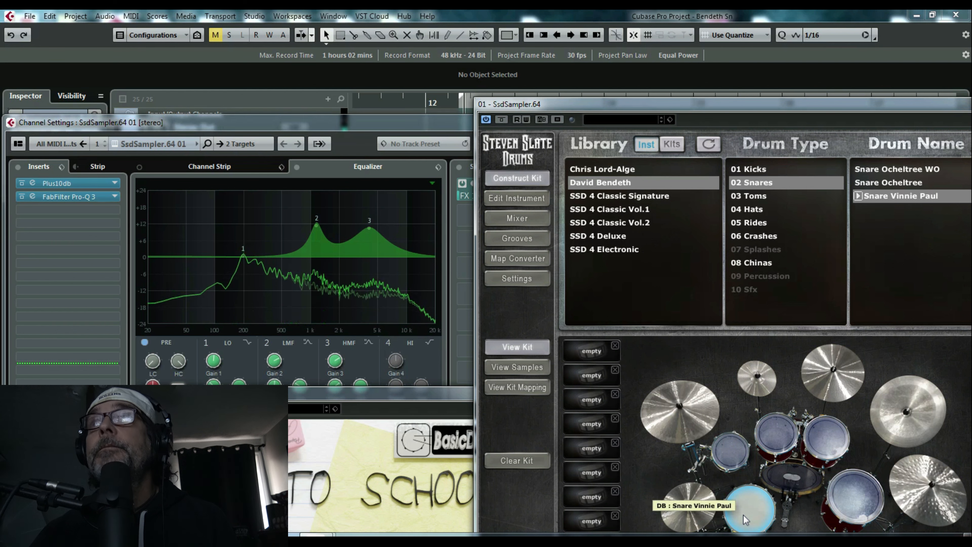
- Close the first sampler and the SsdSampler.64 01 channel settings
left_click_drag(713, 105, 437, 105)
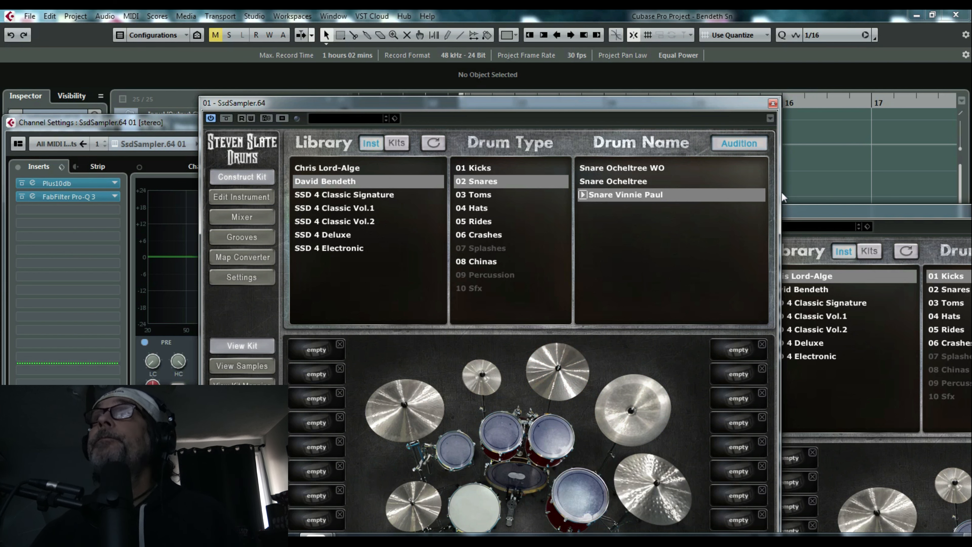
left_click(773, 103)
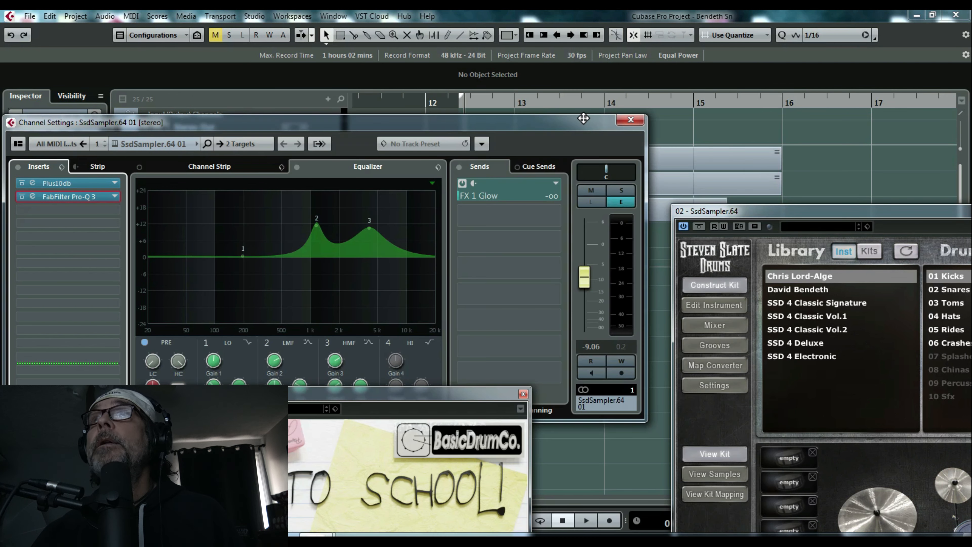
left_click(629, 121)
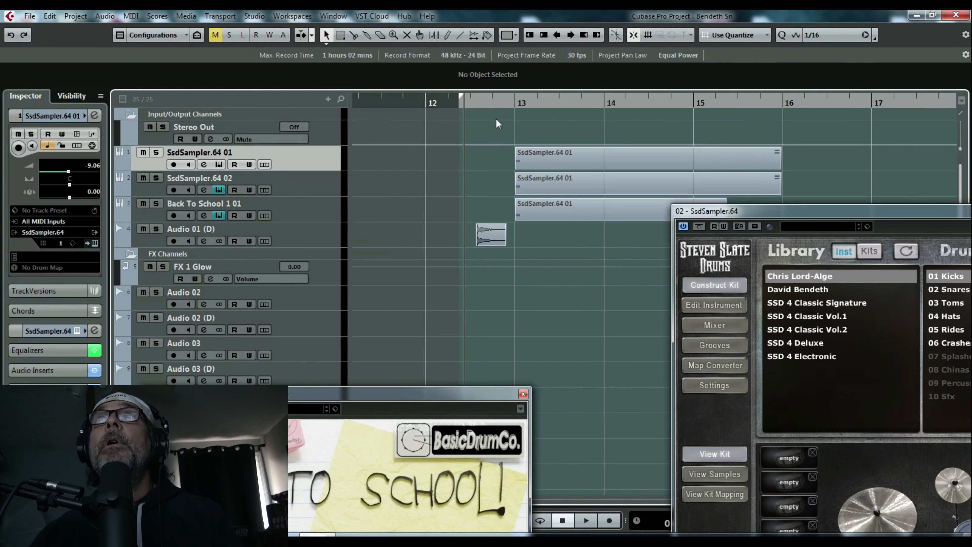
- Solo the SsdSampler.64 01 track for a short playback, then move the solo to the SsdSampler.64 02 track
left_click(156, 152)
key("space")
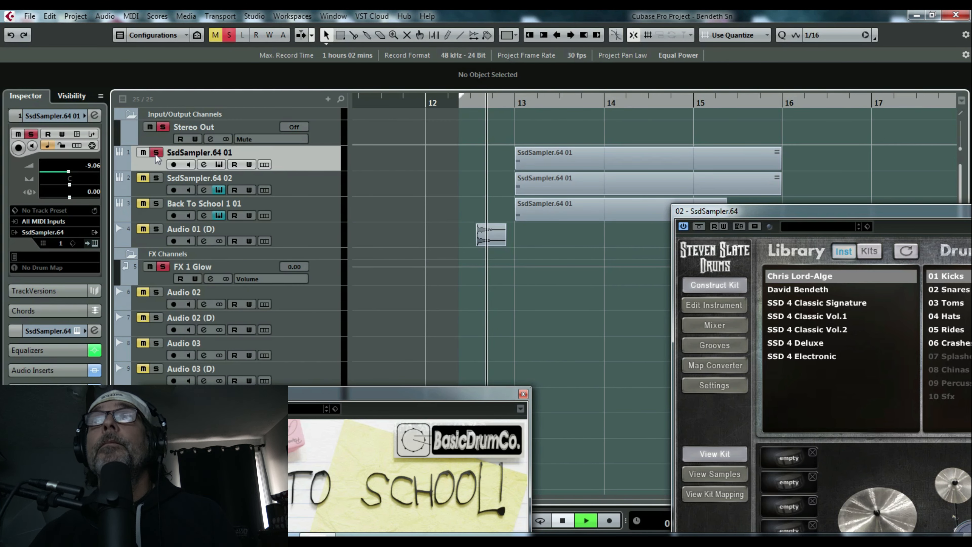
key("space")
left_click(156, 153)
left_click(156, 178)
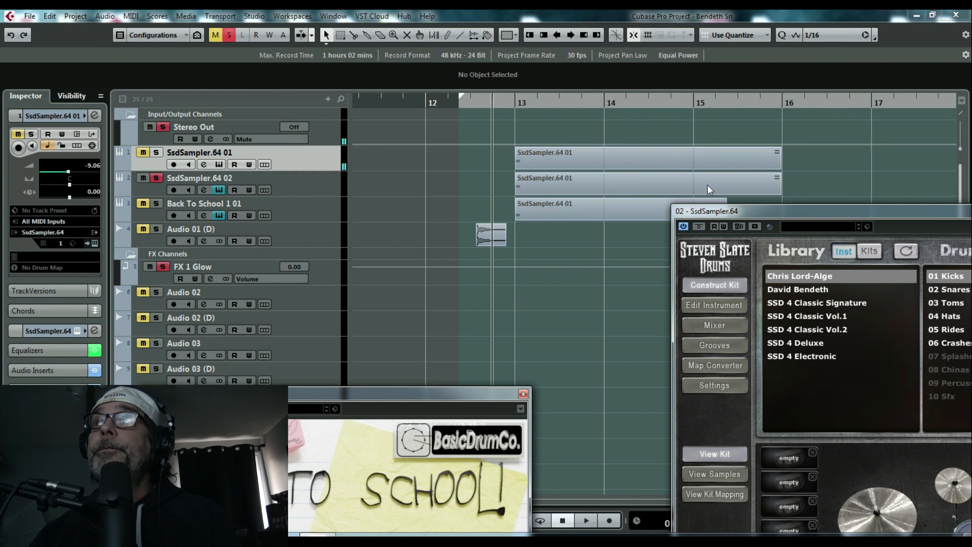
- Browse to the David Bendeth snares in the second sampler and audition its kit's snare drum
left_click_drag(801, 214, 483, 109)
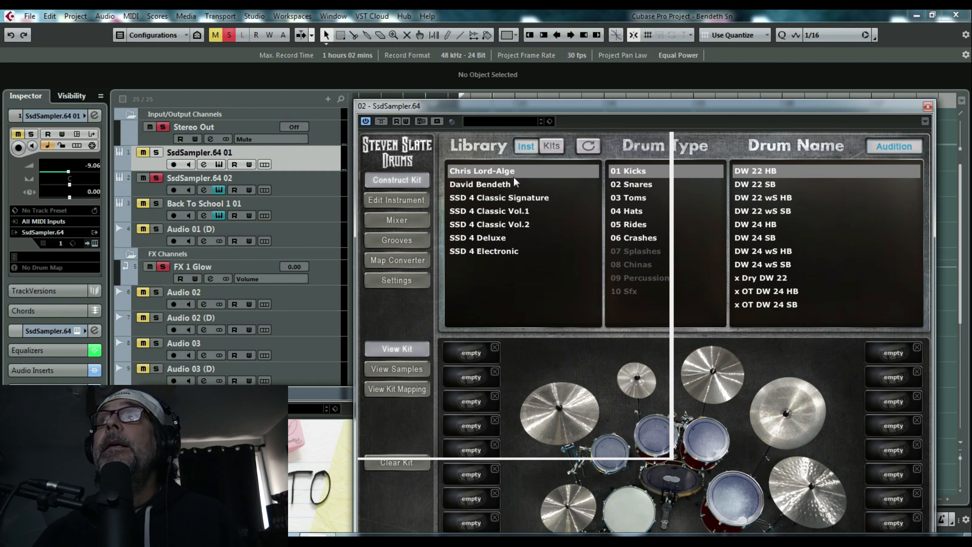
left_click(500, 185)
left_click(653, 186)
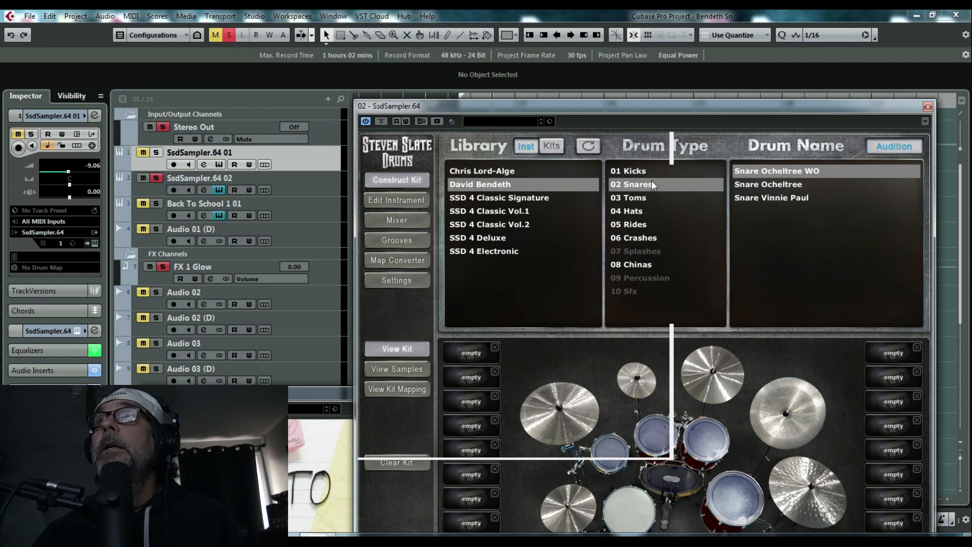
left_click(627, 509)
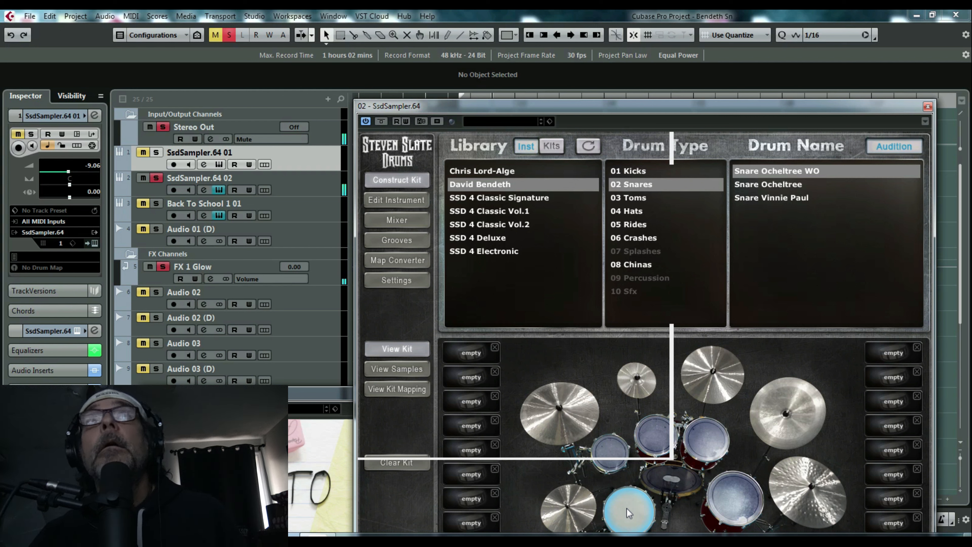
- Set the SsdSampler.64 02 track's volume to -10.3 and audition the Snare Ocheltree in its instrument editor
left_click(286, 187)
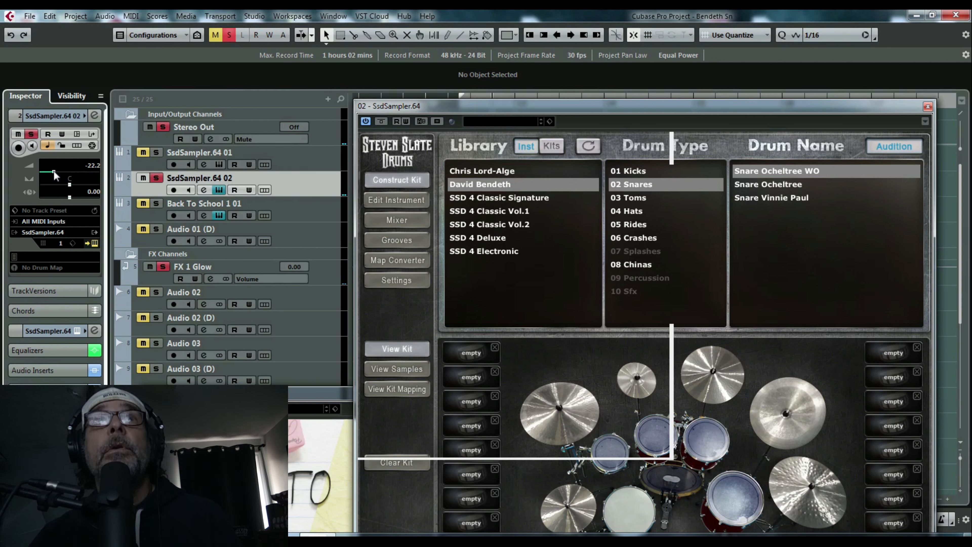
left_click(626, 511)
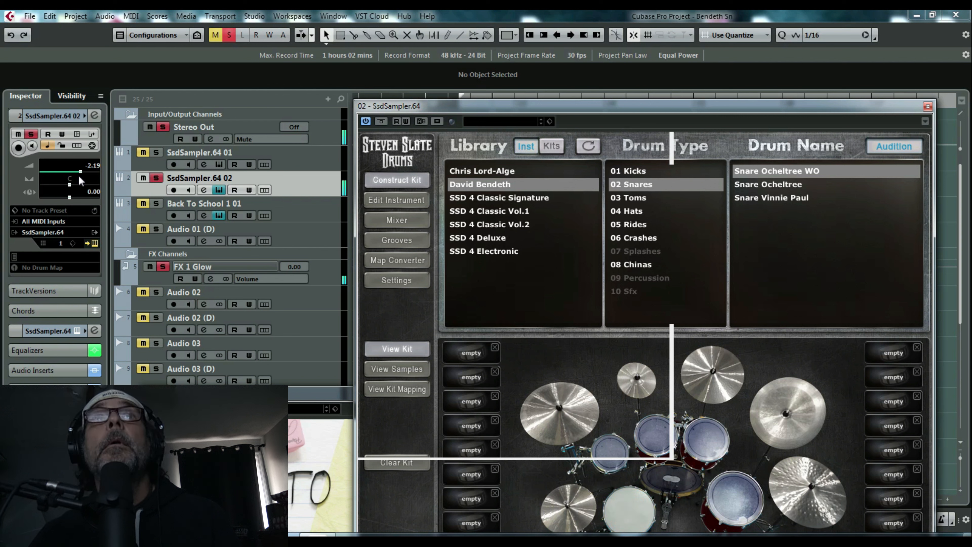
left_click_drag(81, 175, 67, 174)
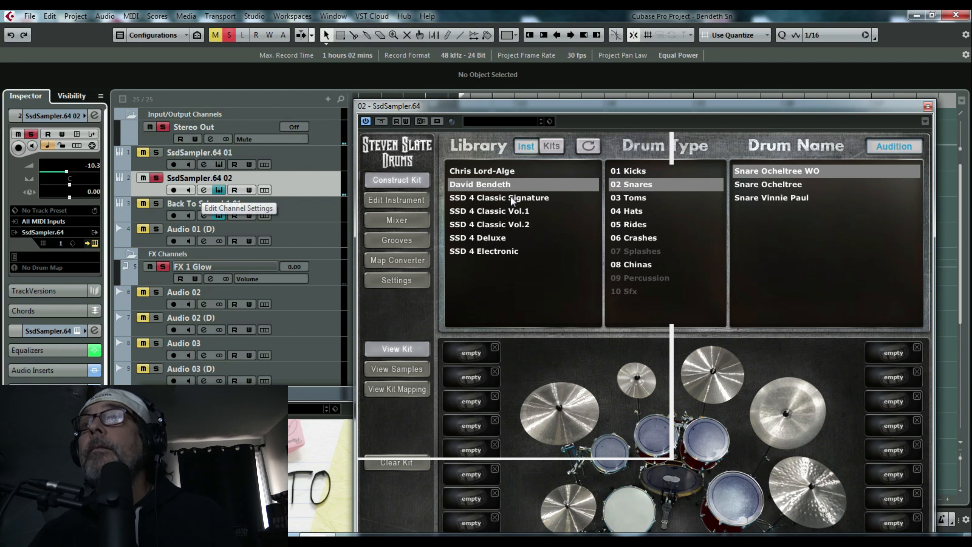
left_click(401, 197)
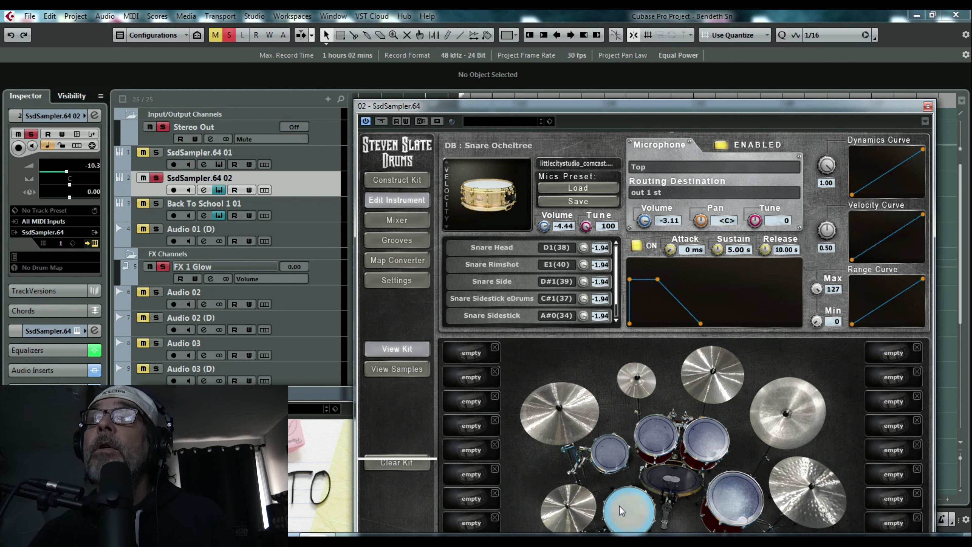
left_click(629, 508)
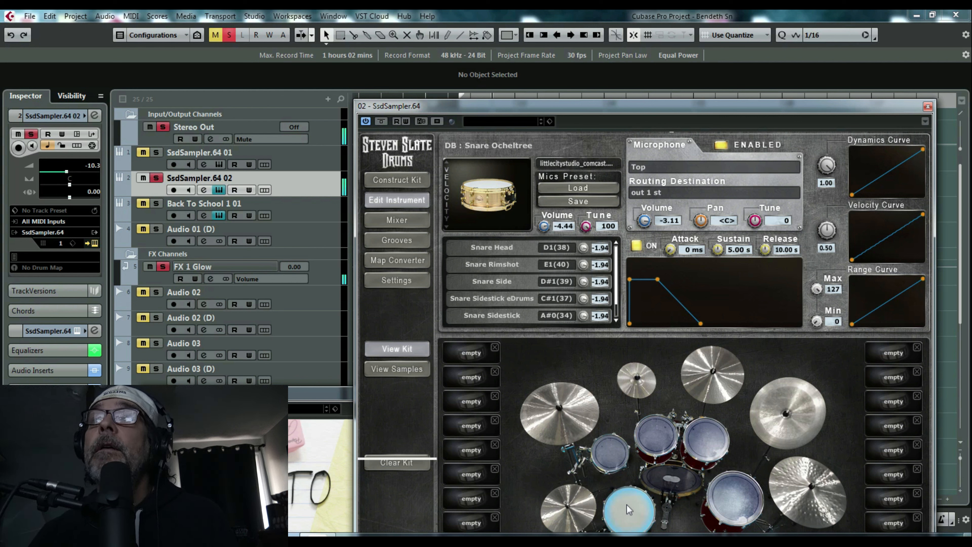
- Open the SsdSampler.64 02 channel settings with its Plus10db, FabFilter Saturn 2, SPL Attacker and Expurgate inserts, and audition the processed snare
left_click(203, 189)
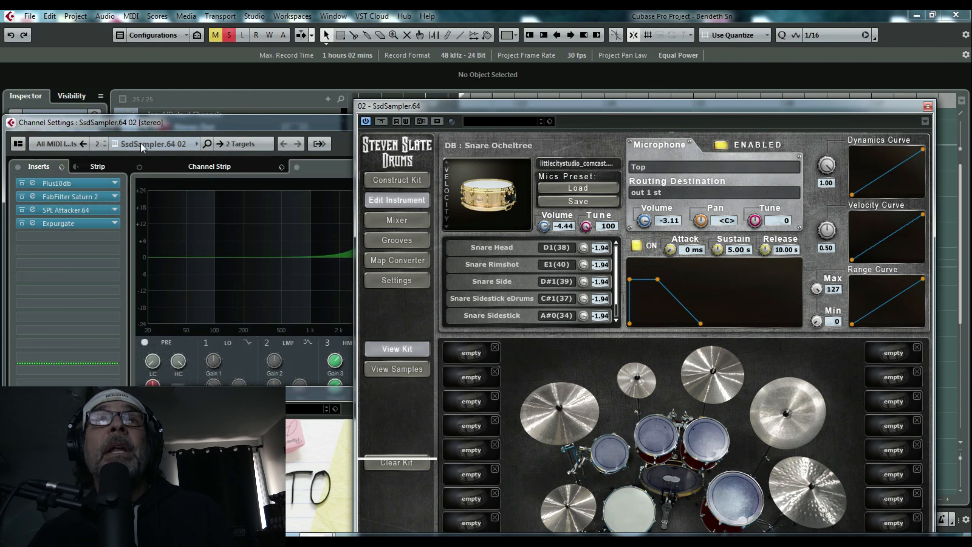
left_click(33, 184)
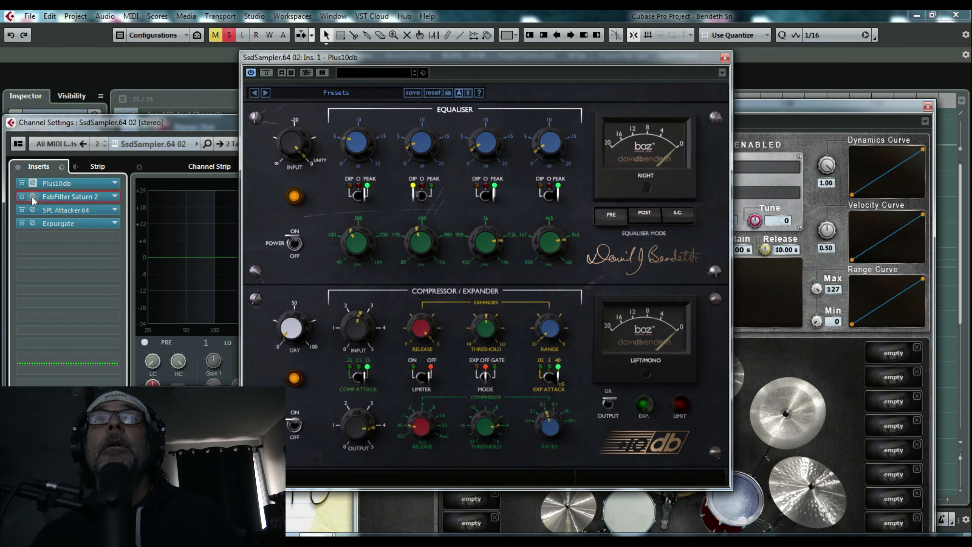
left_click(33, 196)
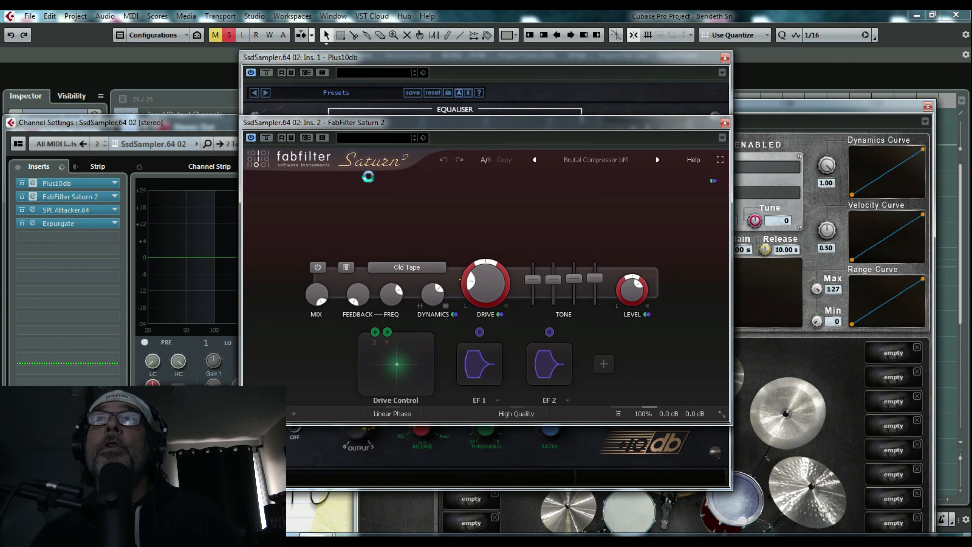
left_click(33, 211)
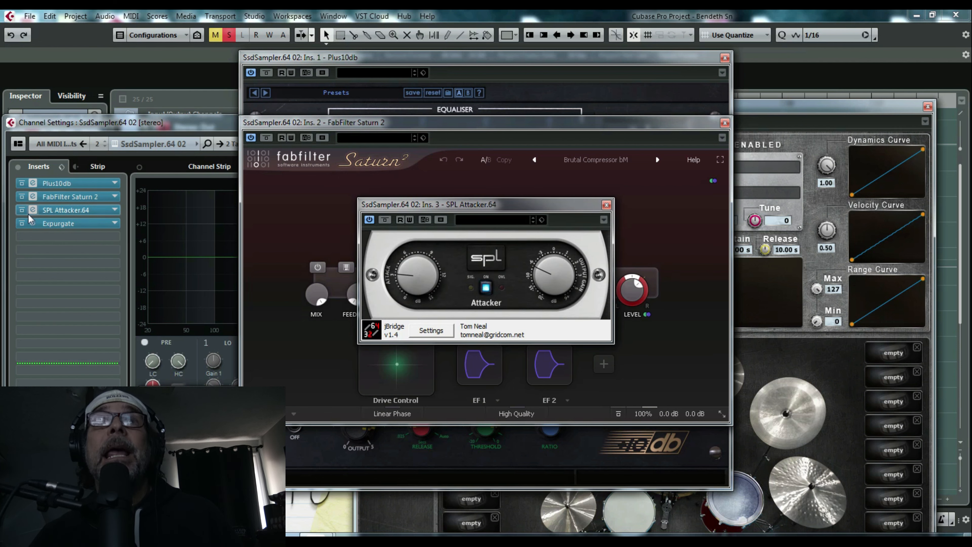
left_click(32, 223)
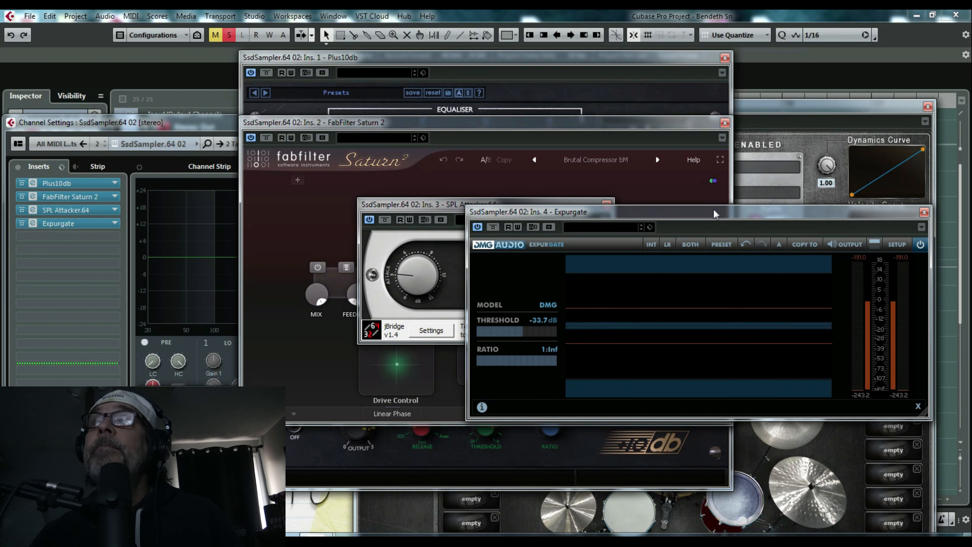
left_click_drag(710, 211, 616, 231)
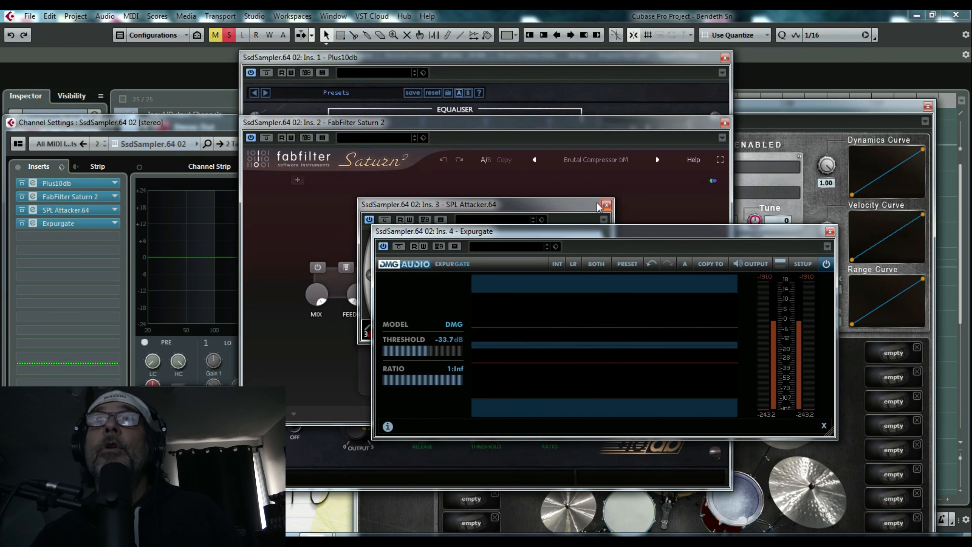
left_click(632, 513)
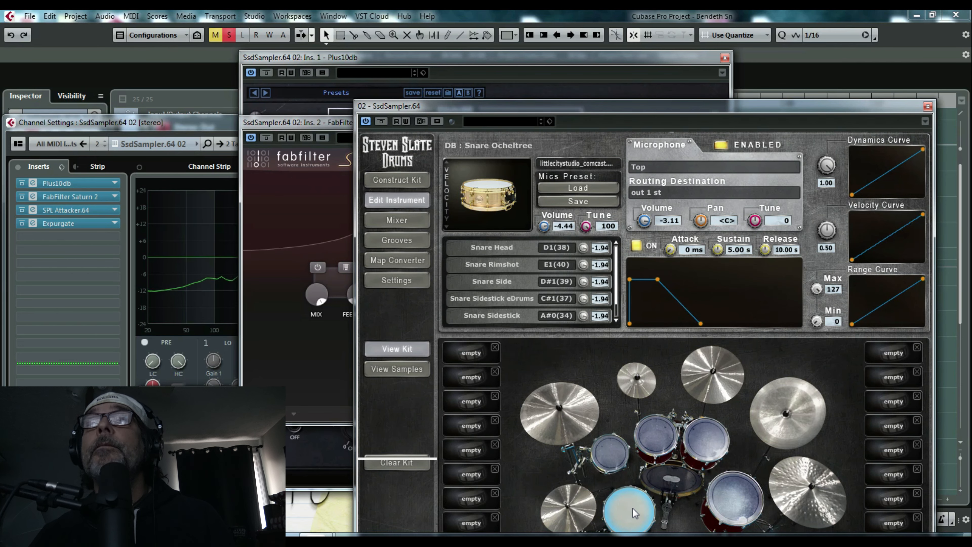
- Bypass all inserts on the SsdSampler.64 02 channel and audition the snare without them
left_click(167, 133)
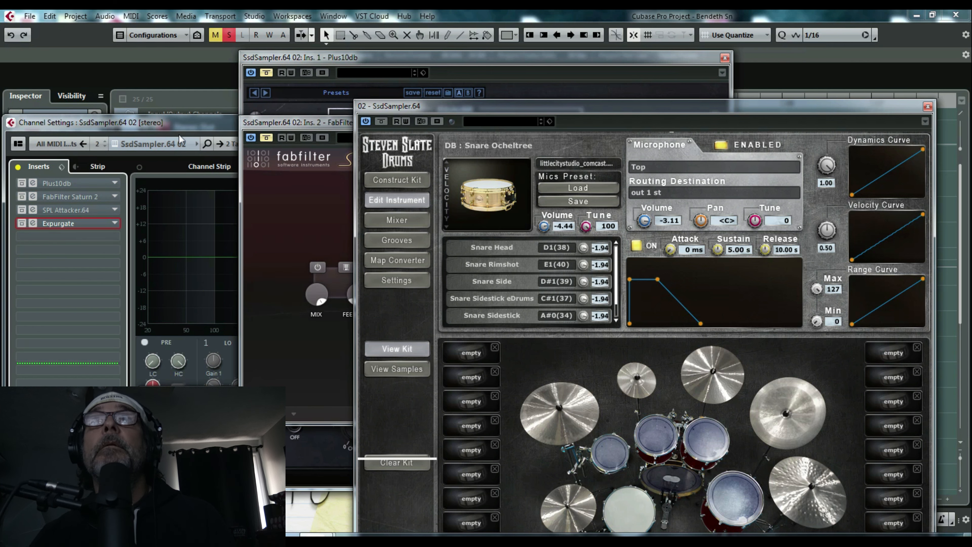
left_click_drag(179, 137, 187, 155)
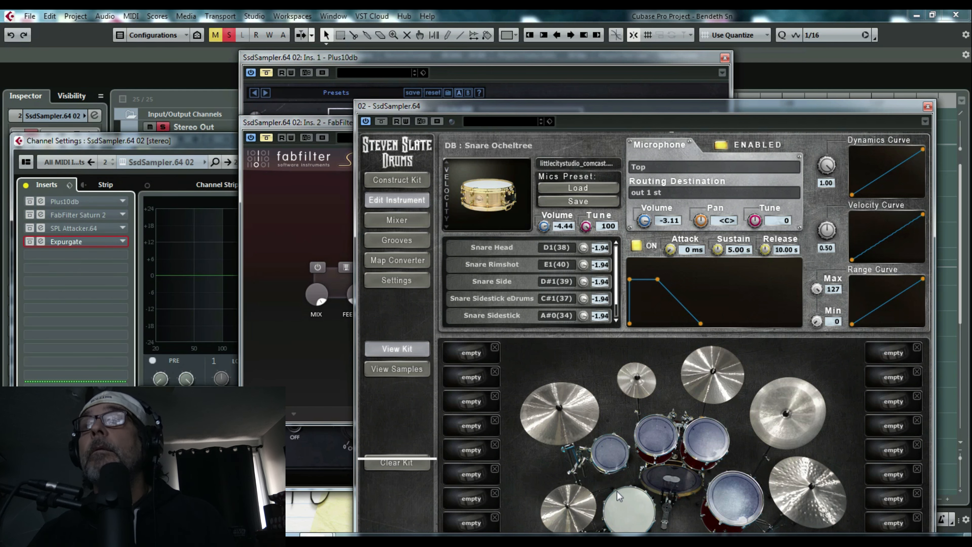
left_click(622, 502)
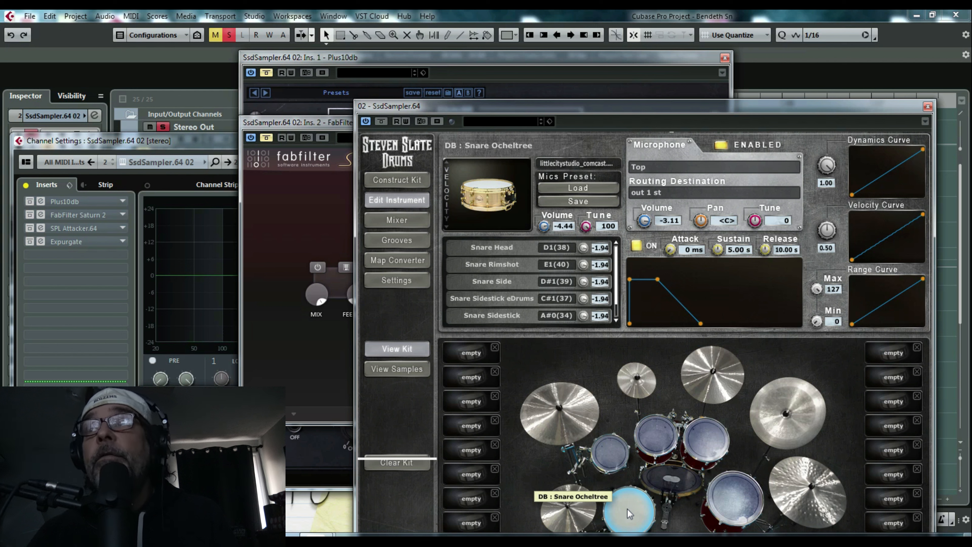
- Re-enable Plus10db, FabFilter Saturn 2, SPL Attacker and Expurgate one by one and audition the snare again
left_click(29, 201)
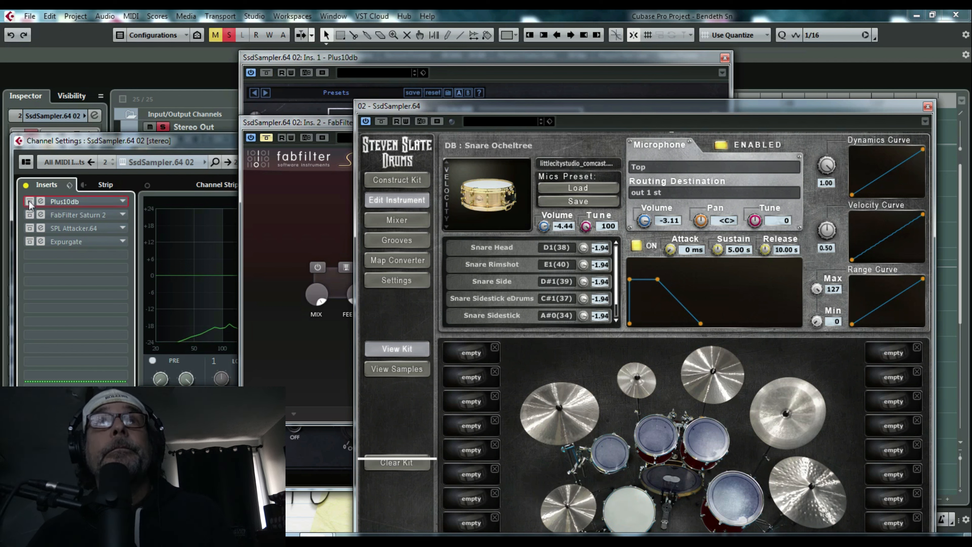
left_click(29, 215)
left_click(30, 228)
left_click(30, 241)
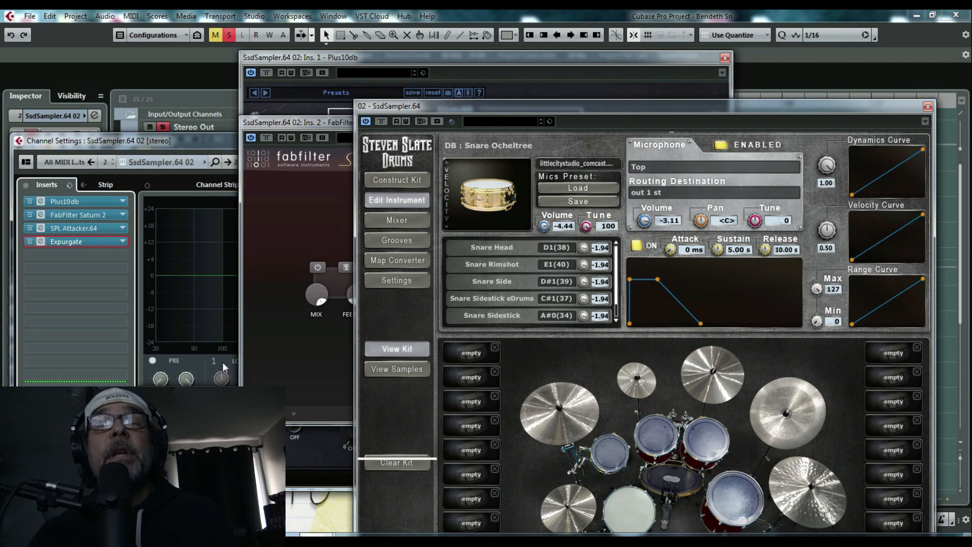
left_click(617, 514)
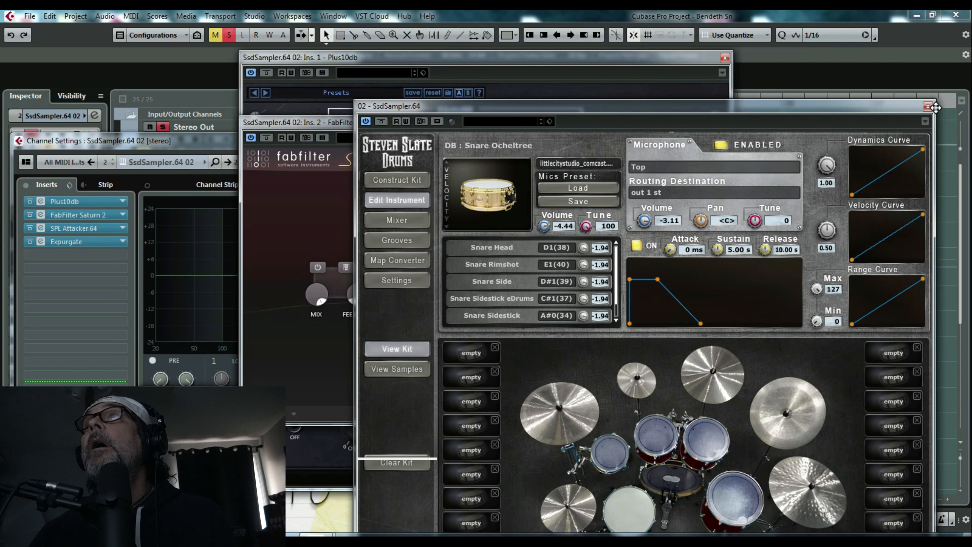
- Close the second sampler, its four insert plug-ins and the SsdSampler.64 02 channel settings
left_click(928, 107)
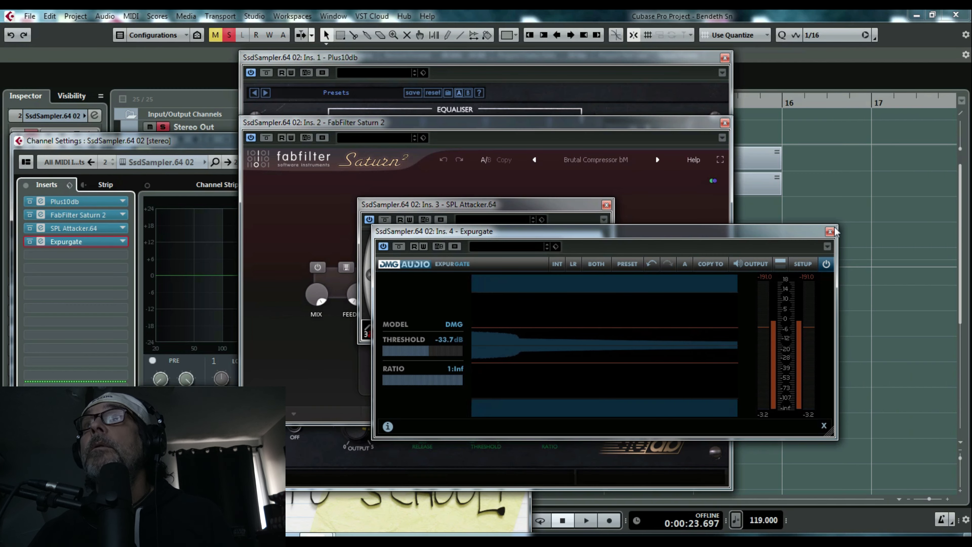
left_click(606, 205)
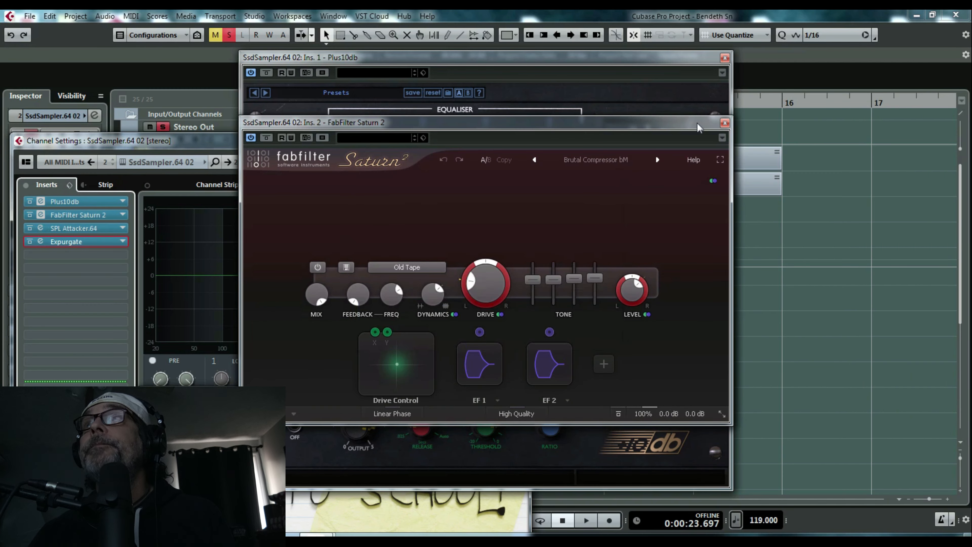
left_click(724, 123)
left_click(724, 58)
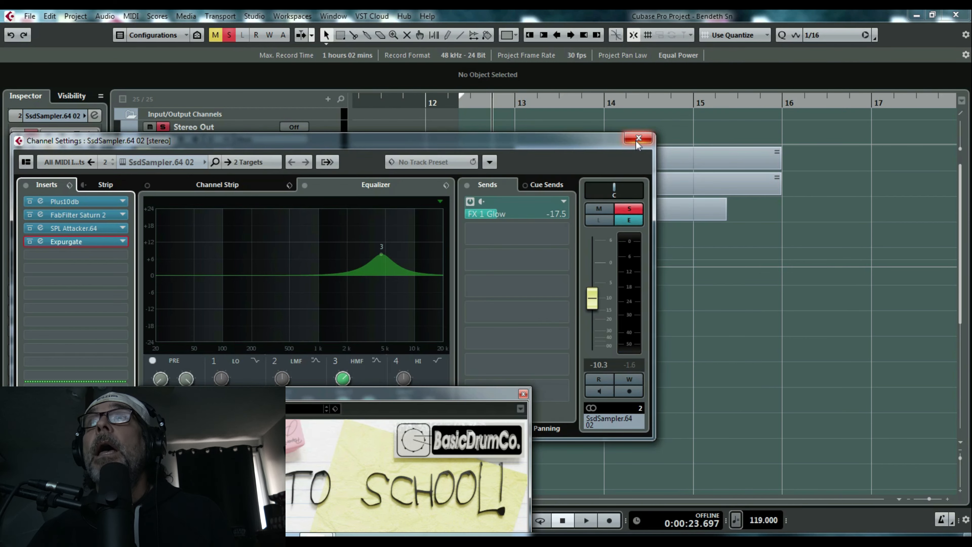
left_click(638, 138)
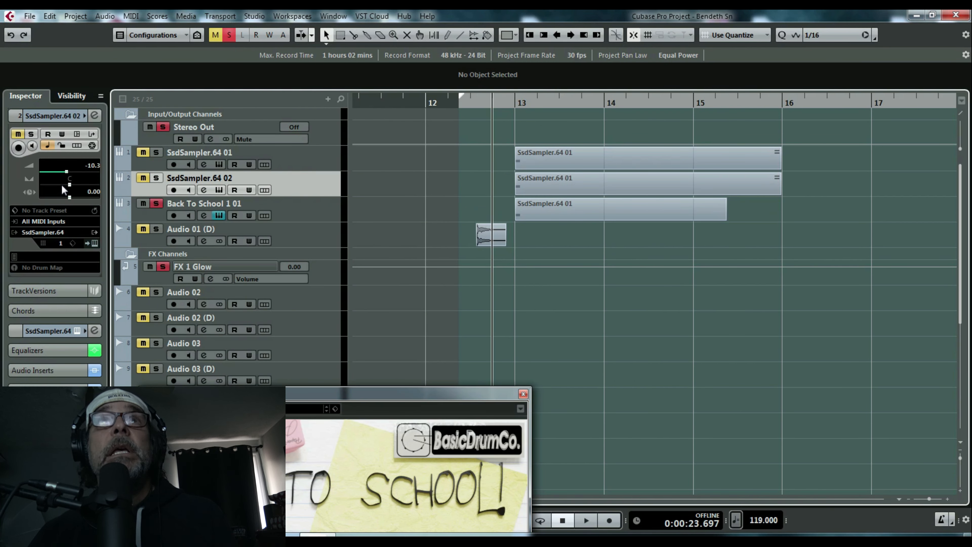
- Set the SsdSampler.64 02 track's volume to -20.7 and bring the Back To School 1 instrument into view
left_click_drag(68, 175, 56, 174)
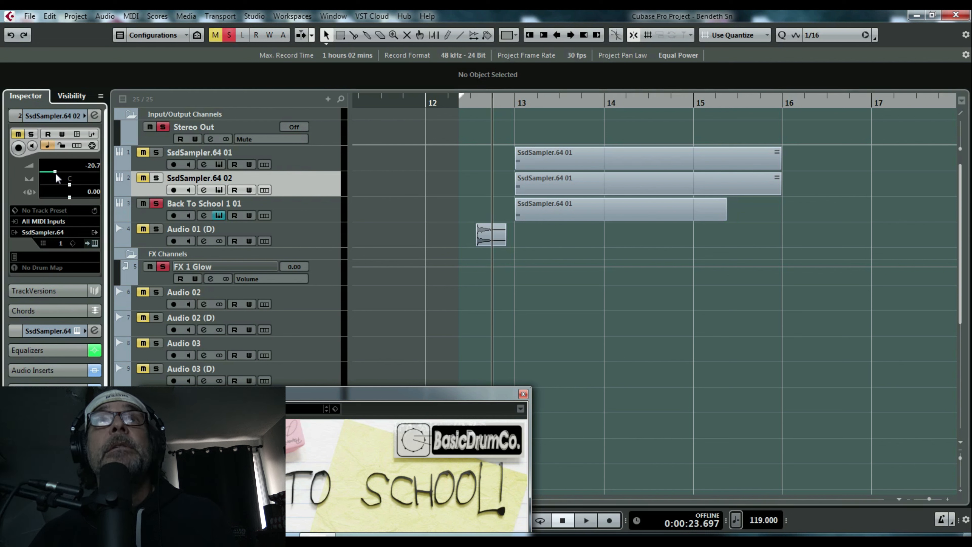
left_click(157, 210)
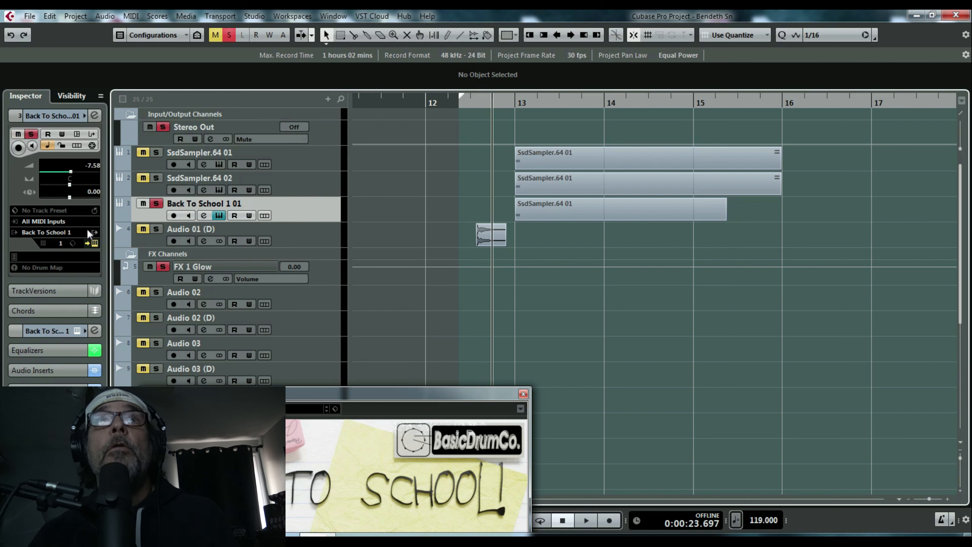
left_click(96, 242)
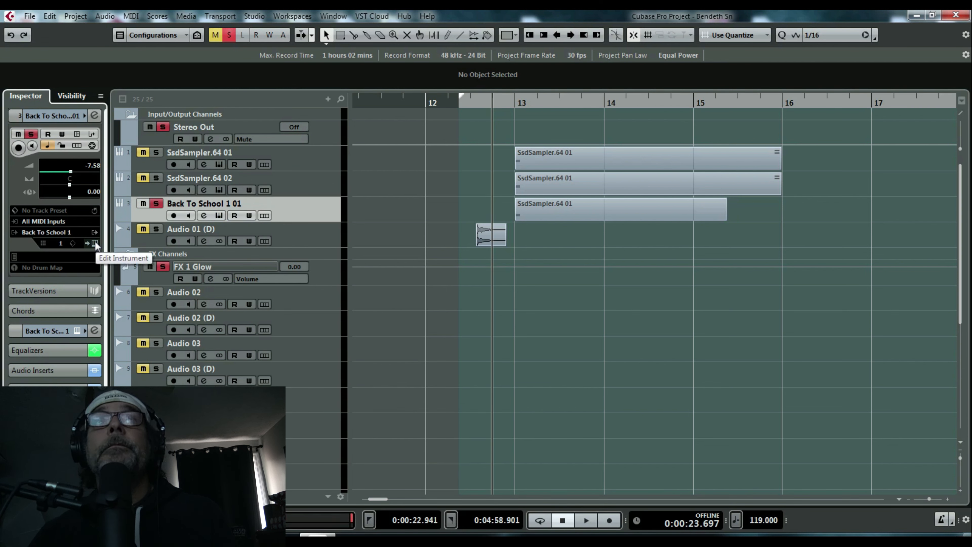
left_click(95, 242)
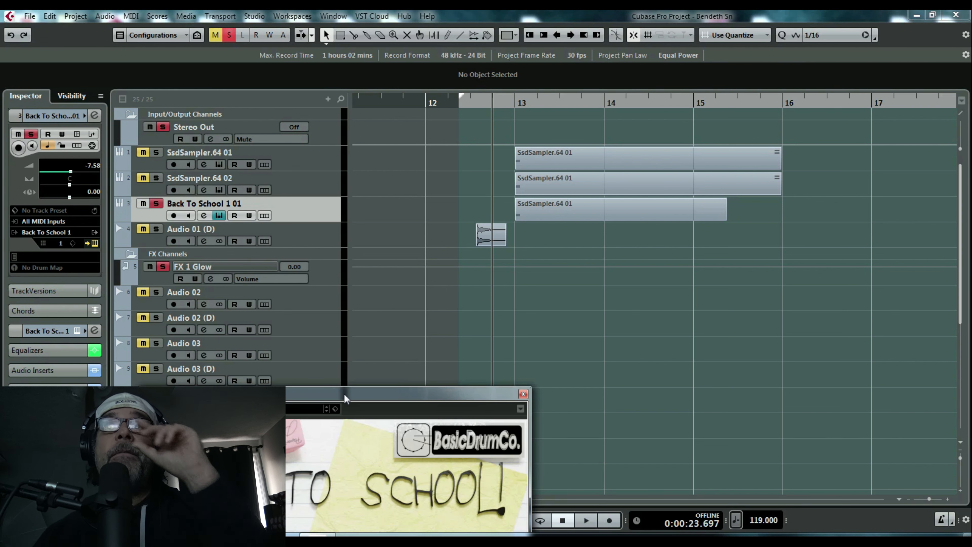
left_click_drag(471, 399, 897, 245)
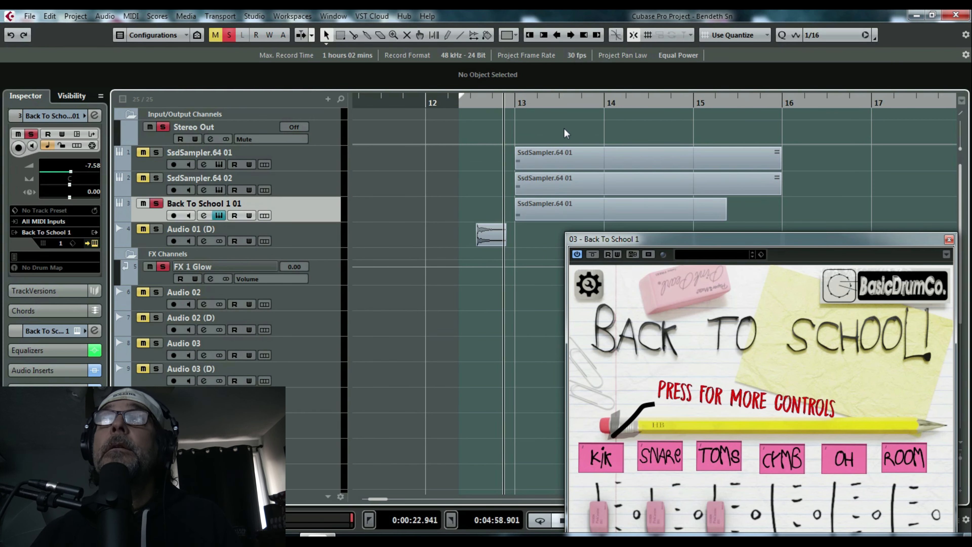
- Audition the Back To School 1 01 track's snare from the timeline around bar 13
left_click(513, 102)
left_click(500, 101)
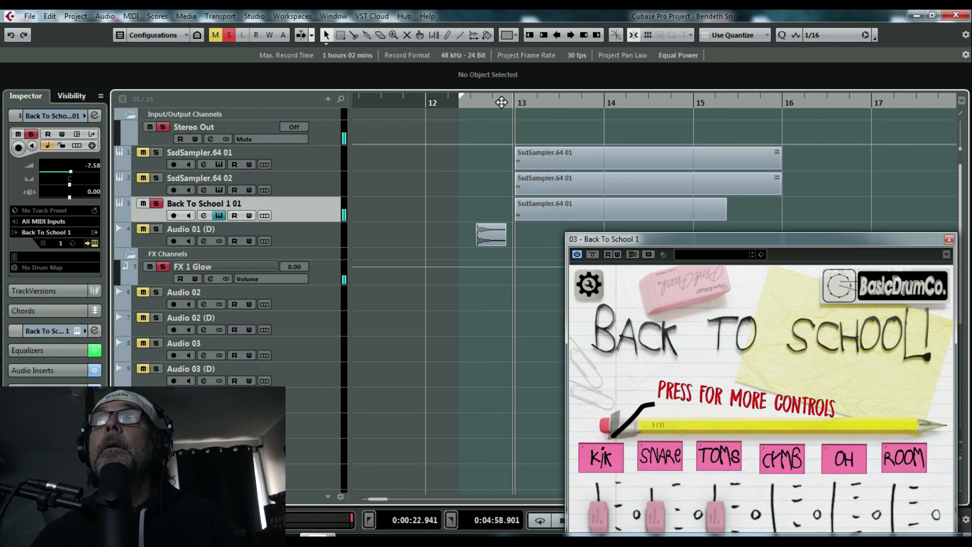
left_click(504, 102)
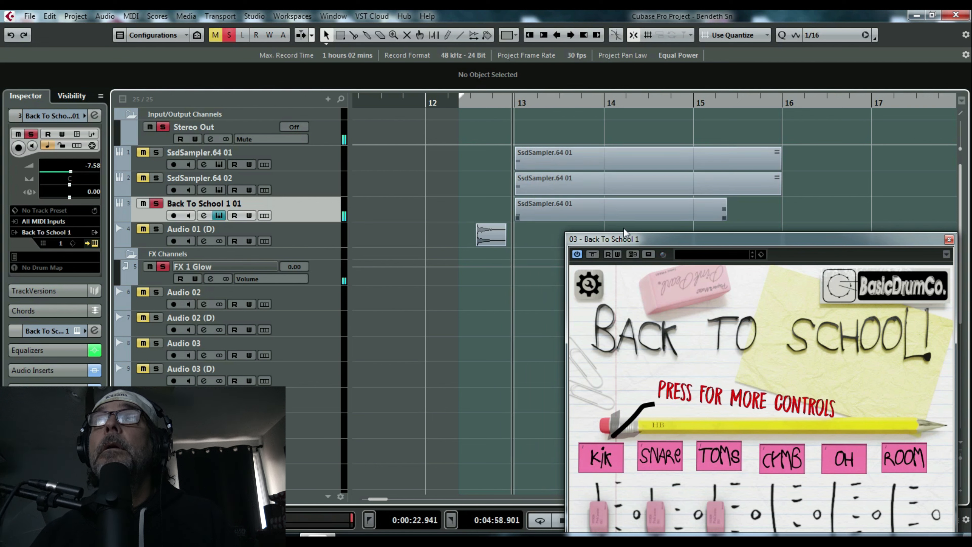
key("space")
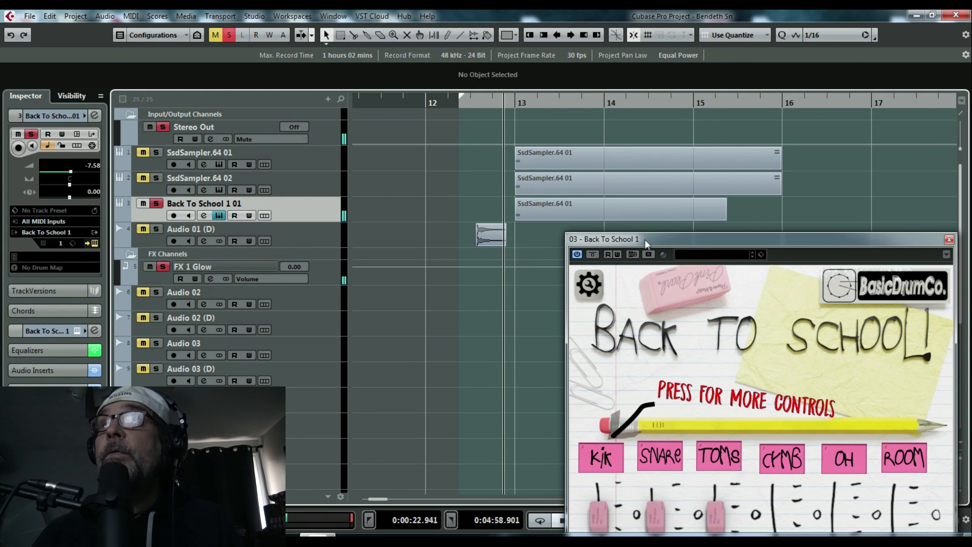
- Raise the room level slightly in the Back To School 1 instrument, play the snare again and close the instrument
left_click_drag(646, 240, 505, 106)
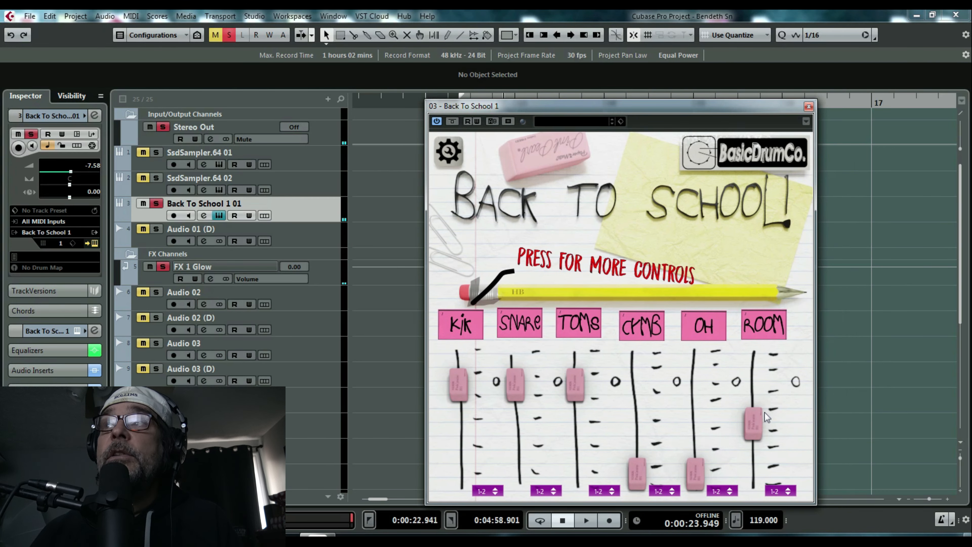
left_click_drag(753, 425, 754, 402)
key("space")
key("space")
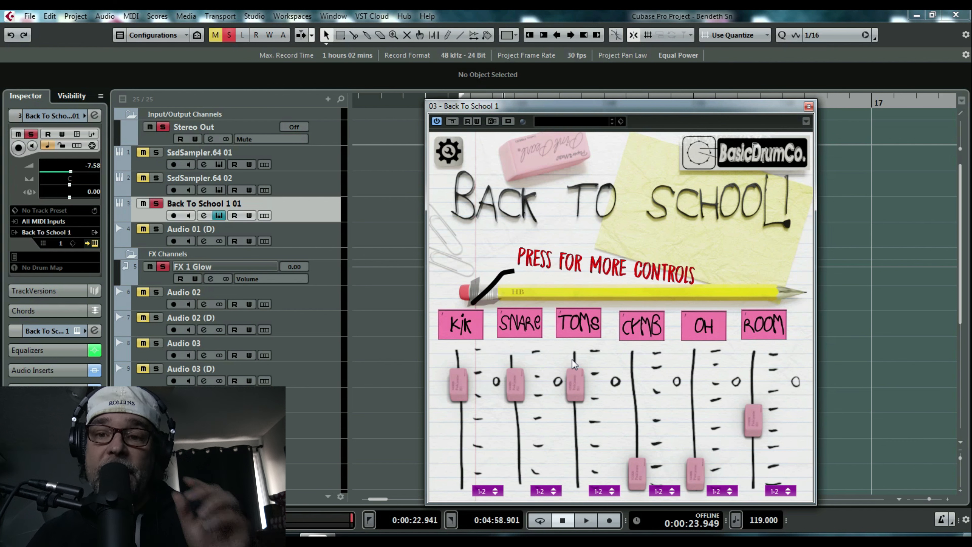
left_click(808, 107)
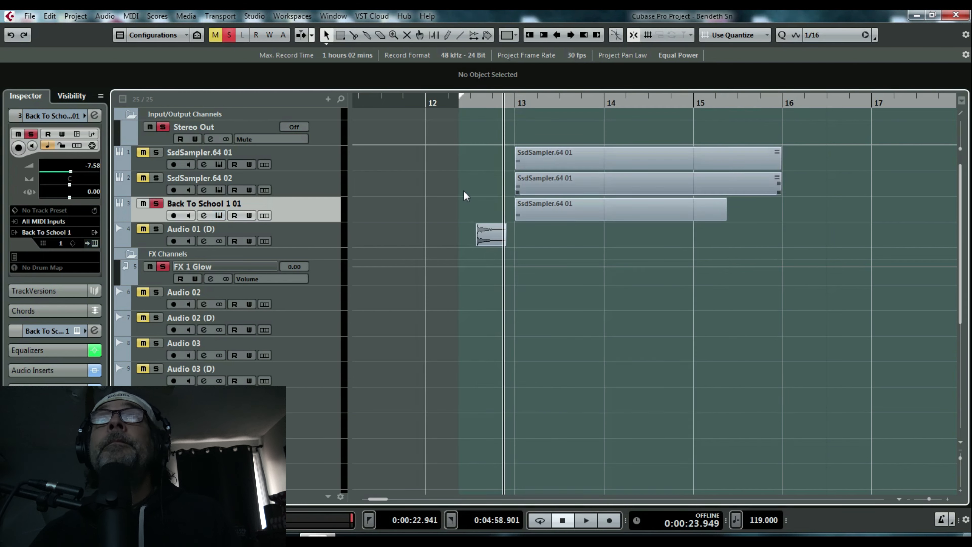
- Solo the SsdSampler.64 01, SsdSampler.64 02 and Back To School 1 01 tracks together
left_click(156, 203)
left_click(155, 152)
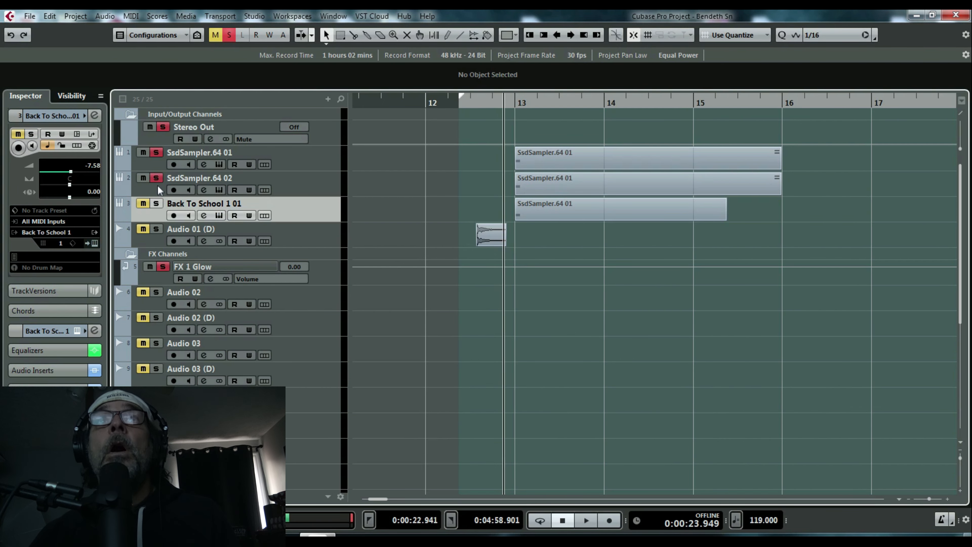
left_click(157, 203)
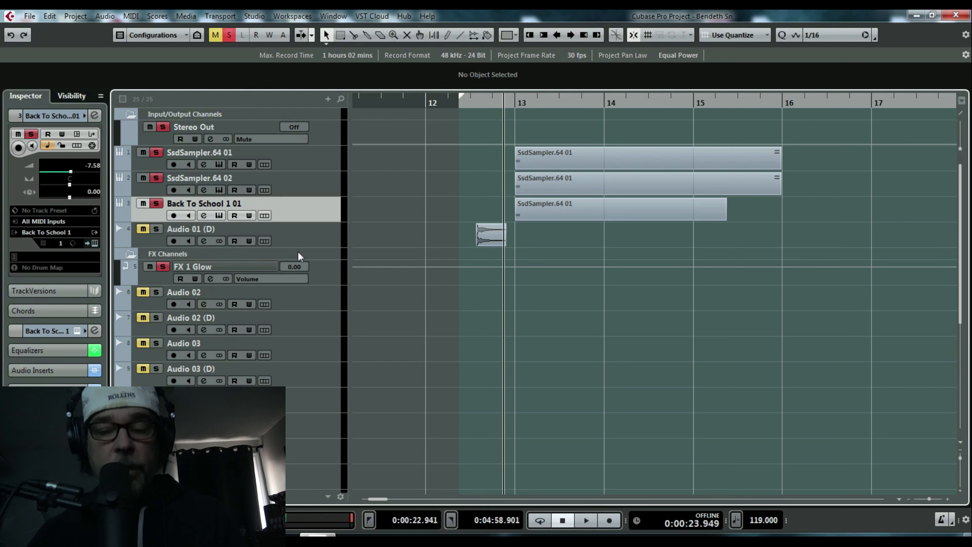
- Open the mixer, inspect the Glow reverb's NonLin Legend settings on the FX 1 Glow channel and close the plug-in
key("F3")
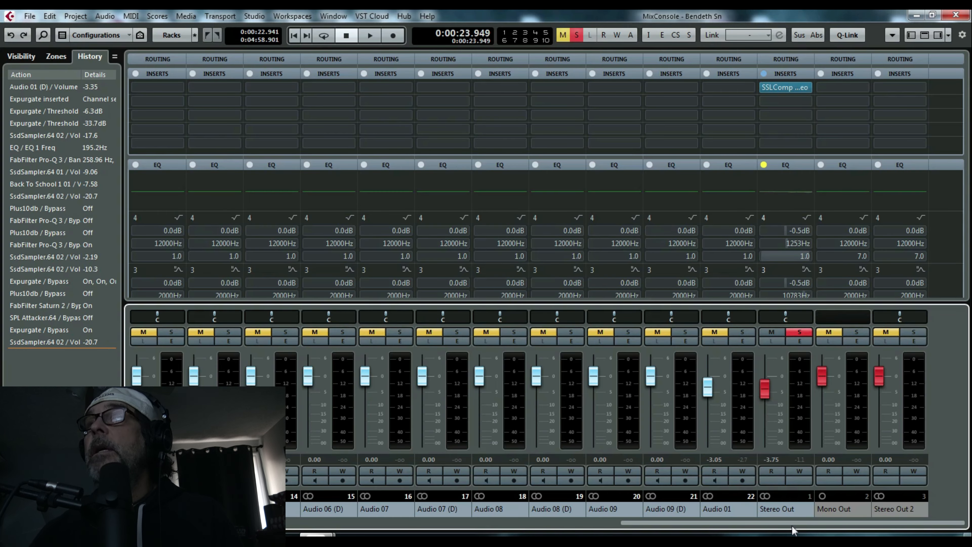
left_click_drag(791, 523, 490, 530)
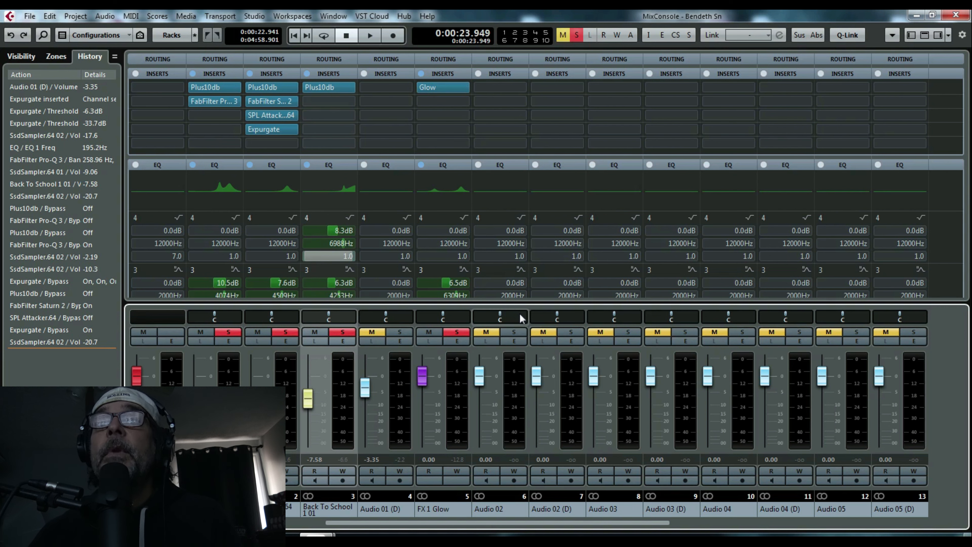
left_click(433, 89)
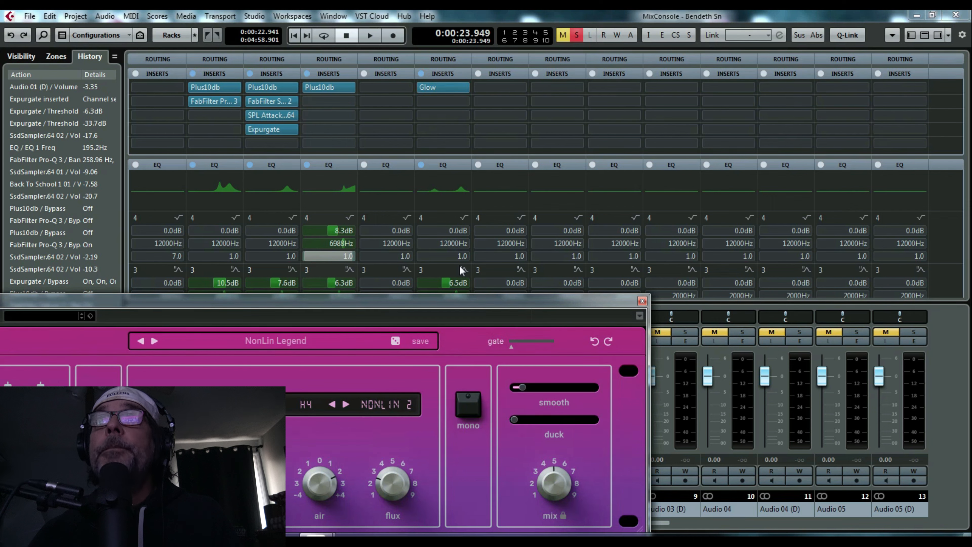
left_click_drag(424, 301, 467, 197)
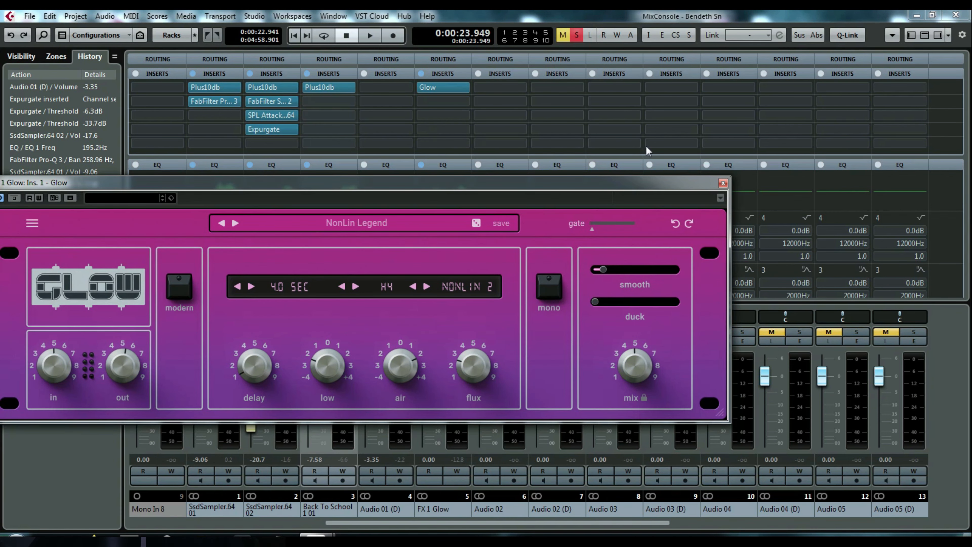
left_click(722, 183)
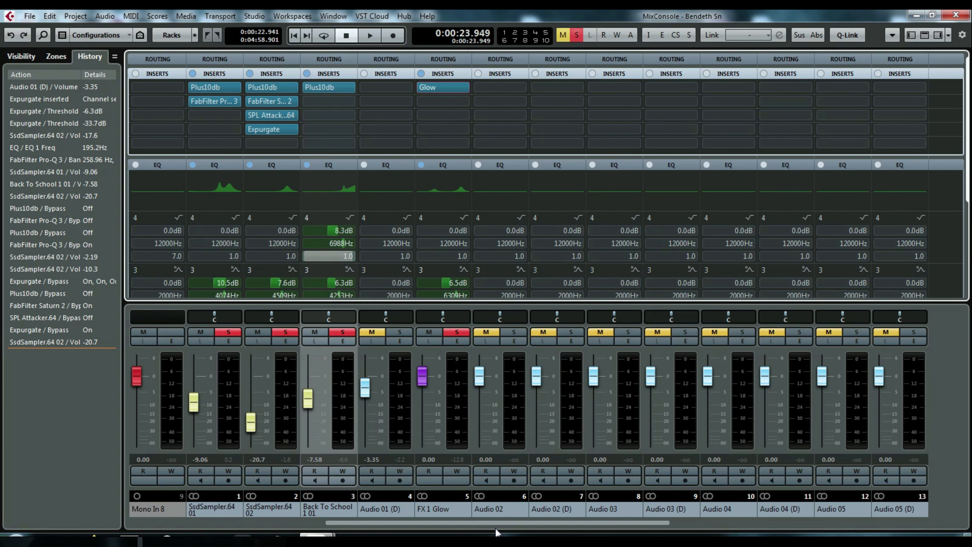
- Audition the soloed snares with Glow bypassed on FX 1 Glow, undo the bypass and play them again for comparison
left_click(423, 87)
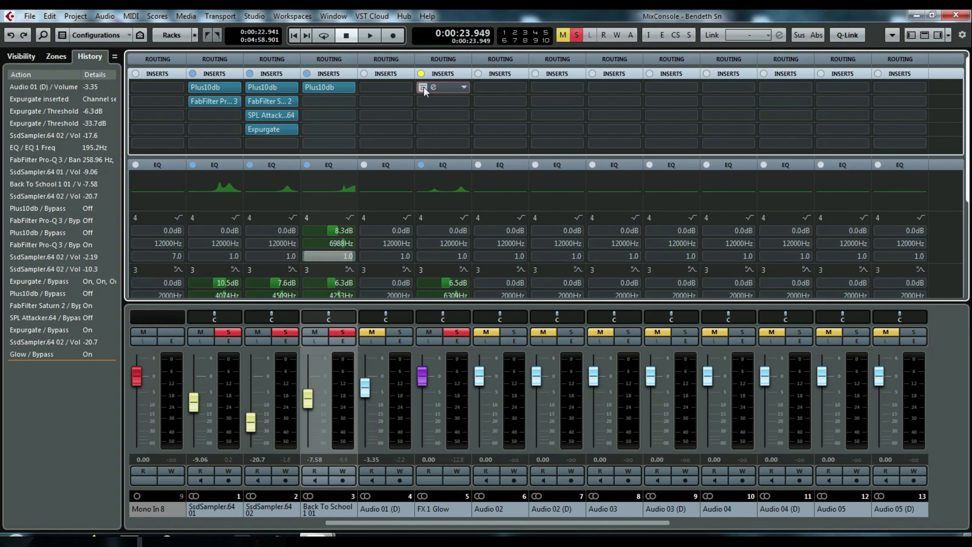
key("space")
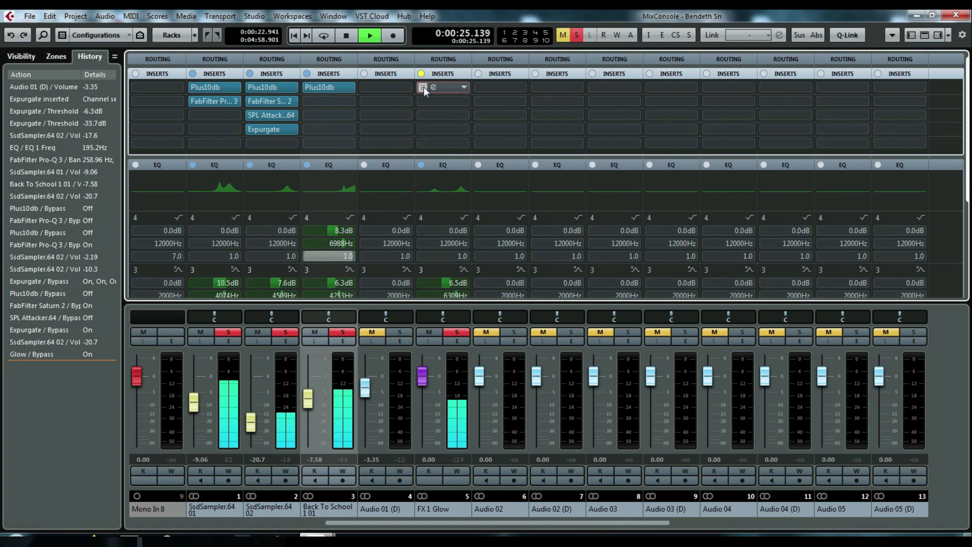
key("space")
key("space")
key("space")
key("ctrl+z")
key("space")
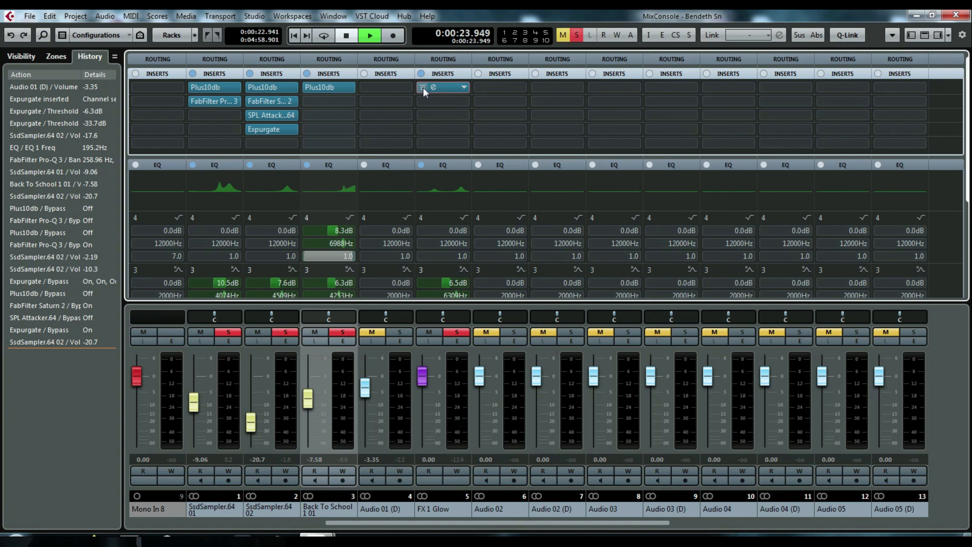
key("space")
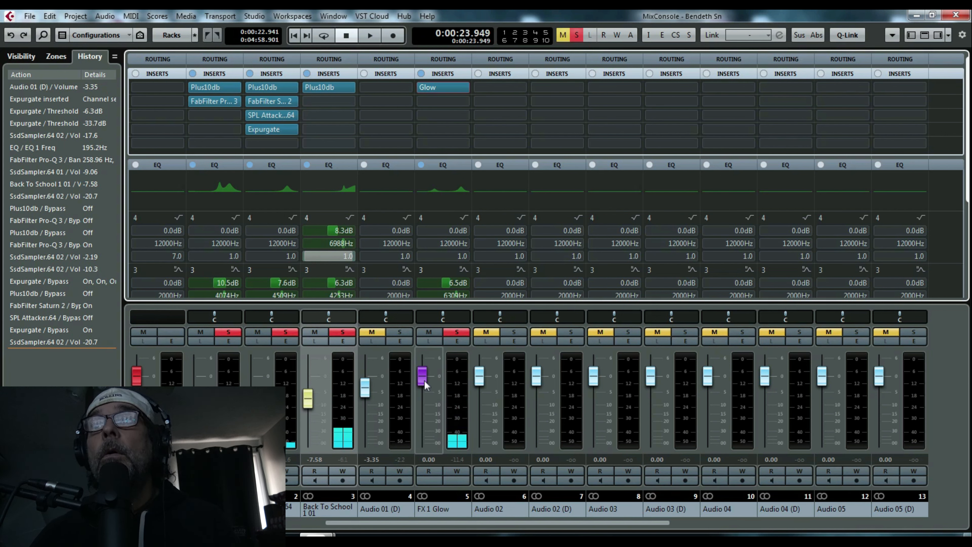
- Raise the FX 1 Glow channel's volume to 6.02, audition the snares repeatedly and close the mixer
left_click_drag(424, 381, 437, 323)
key("space")
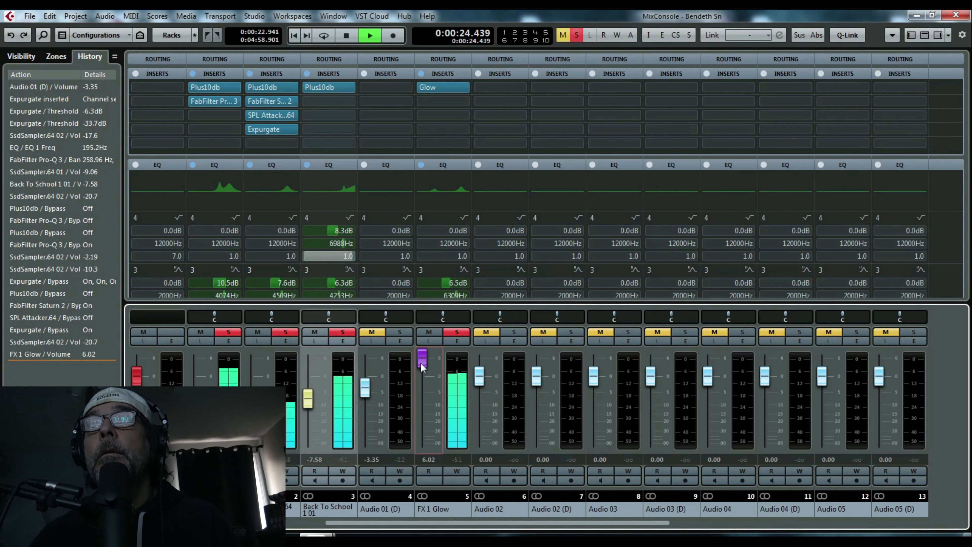
key("space")
key("space")
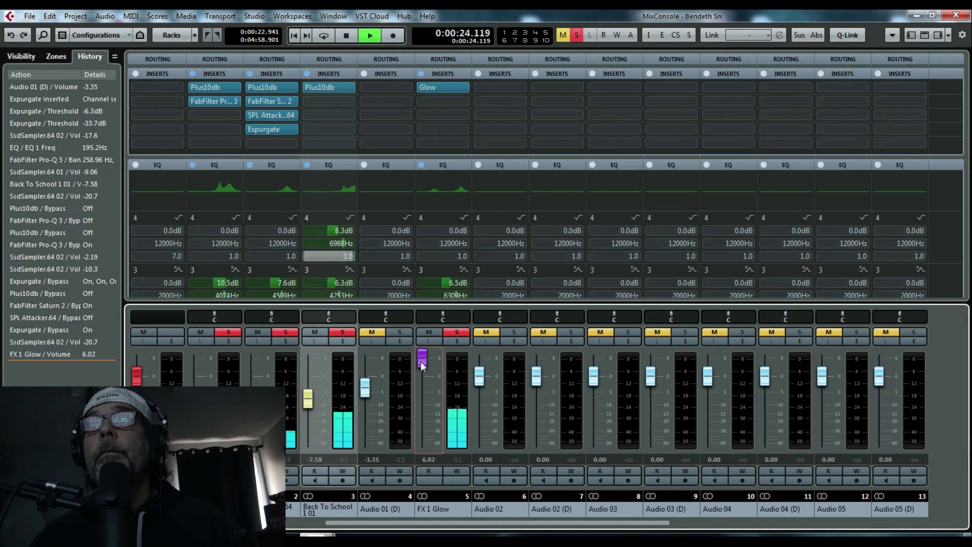
key("space")
key("space")
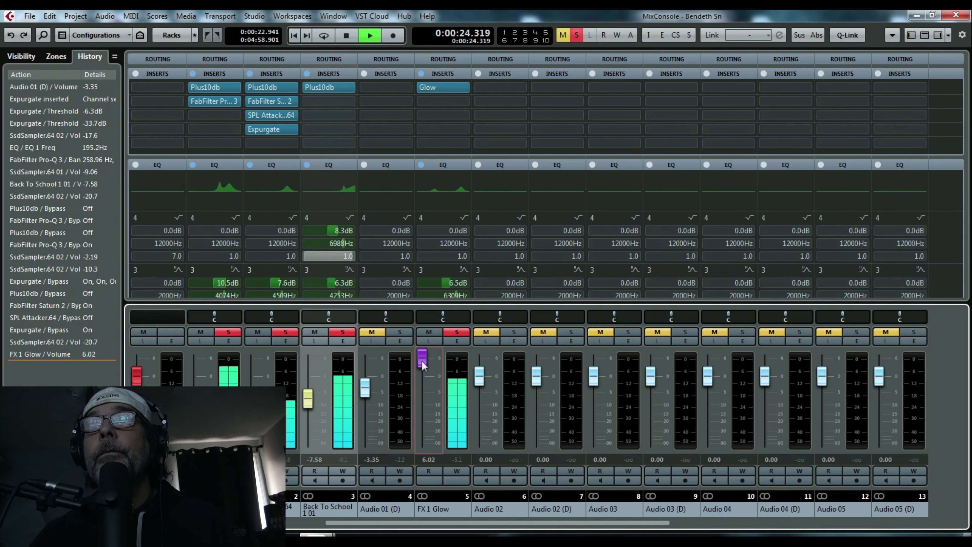
key("space")
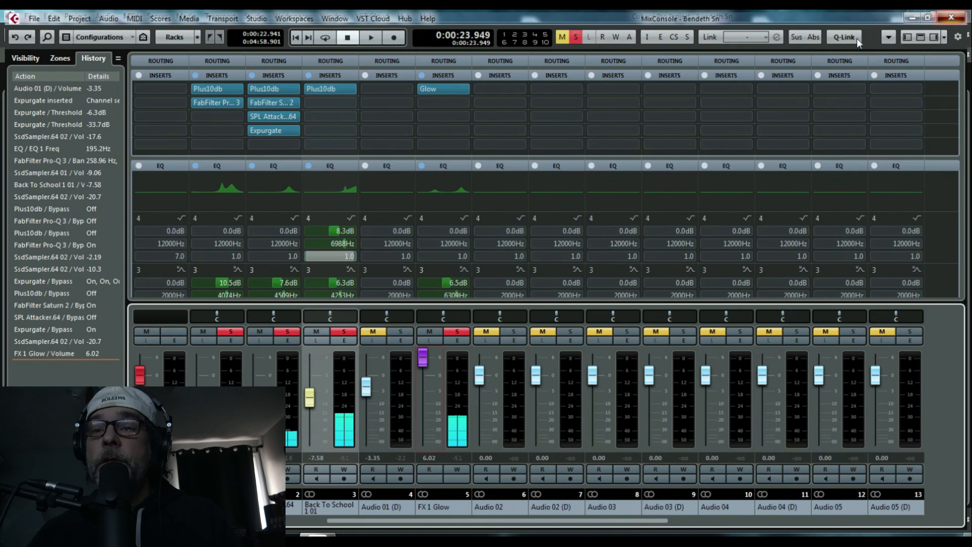
left_click(955, 14)
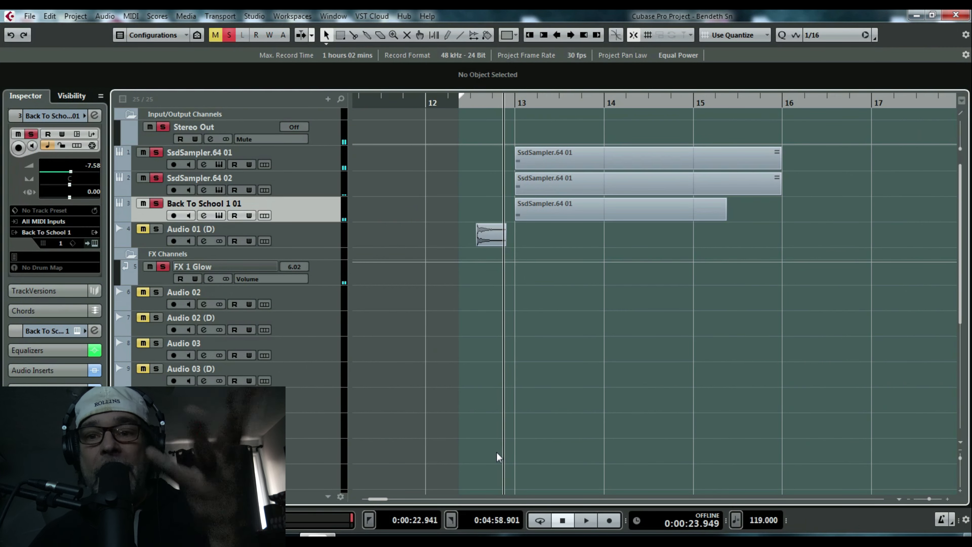
key("F2")
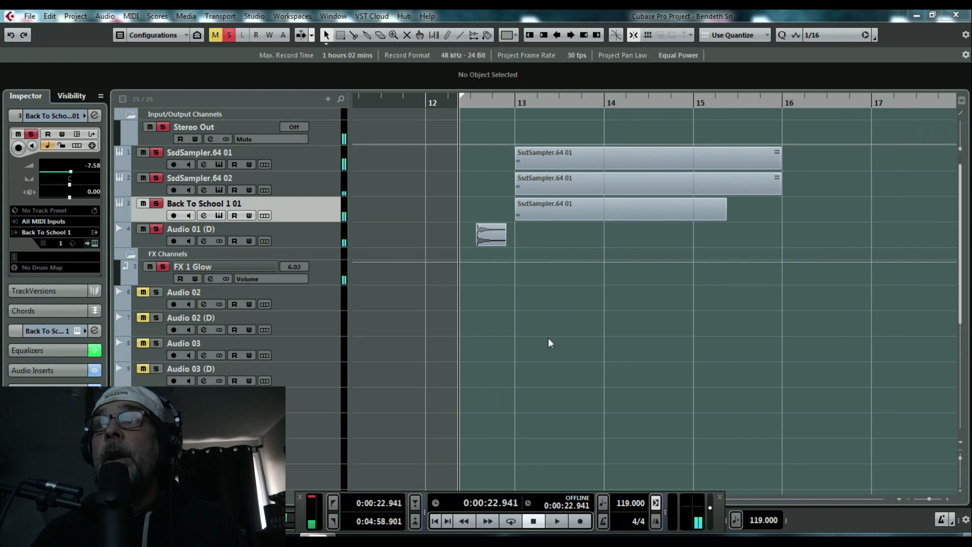
left_click(720, 497)
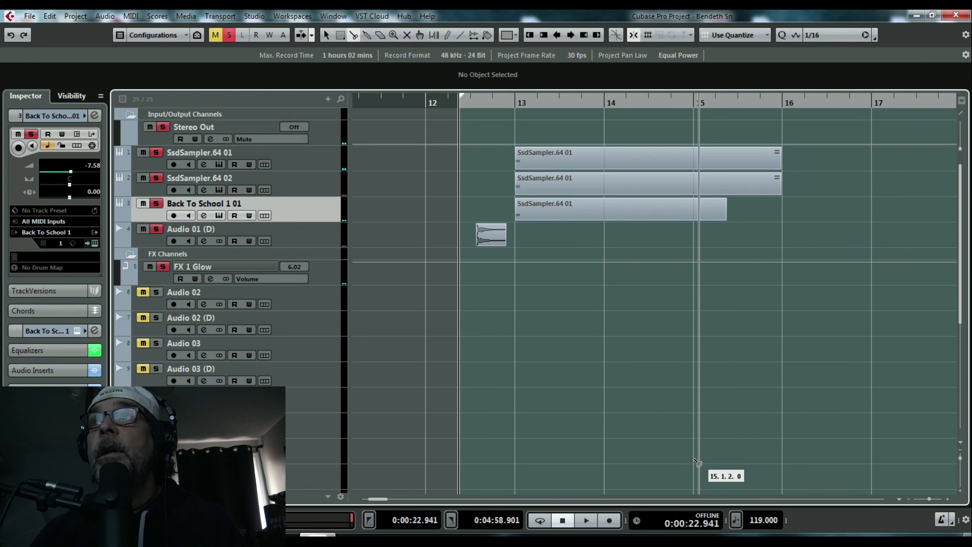
key("F2")
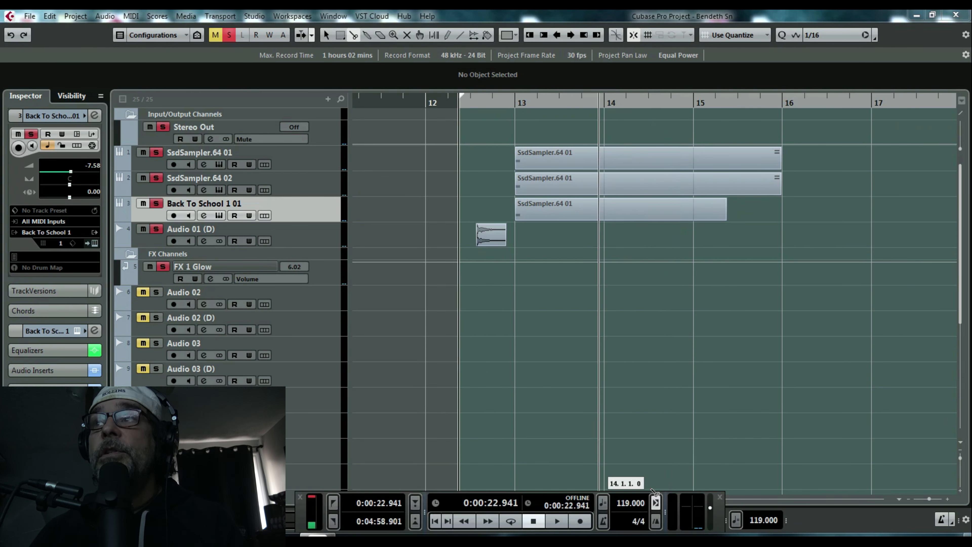
left_click(720, 497)
key("F2")
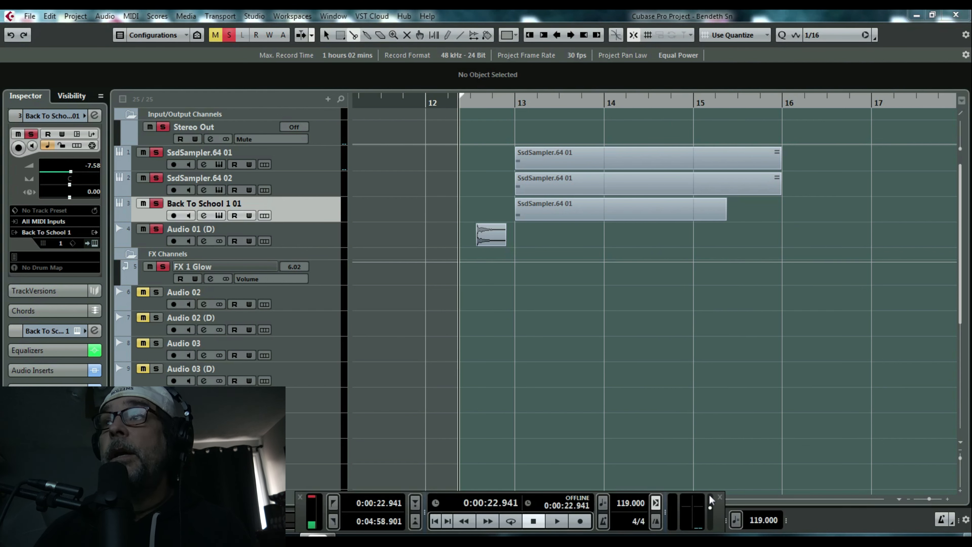
left_click(720, 497)
- Return the FX 1 Glow channel's volume to 0.00 in the mixer and close it
key("F3")
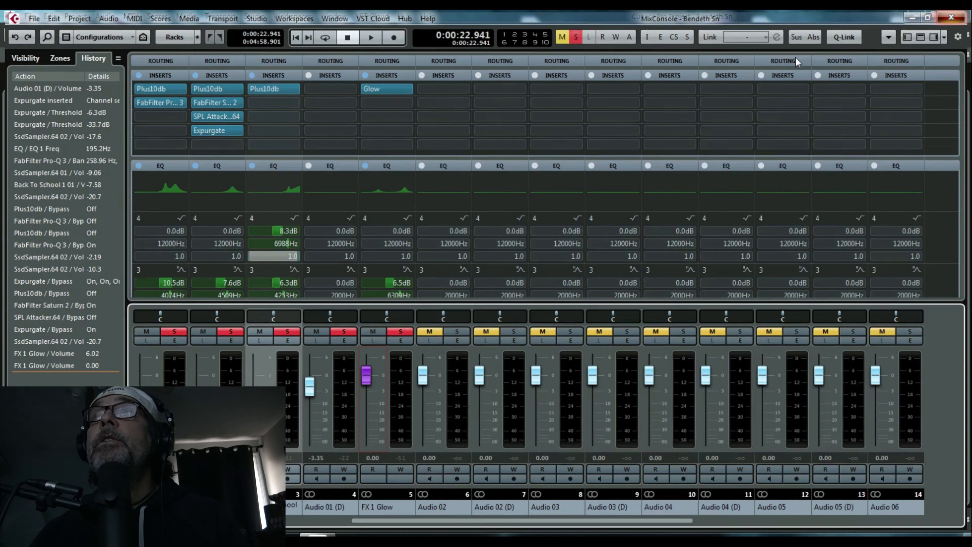
left_click(956, 16)
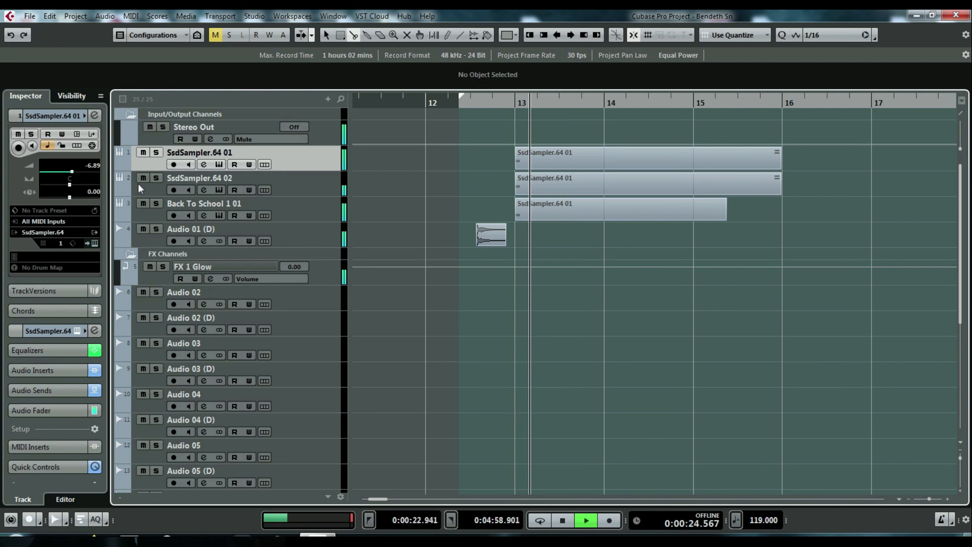
- Mute and unmute SsdSampler.64 02, and likewise SsdSampler.64 01, during playback to hear what each contributes
left_click(143, 178)
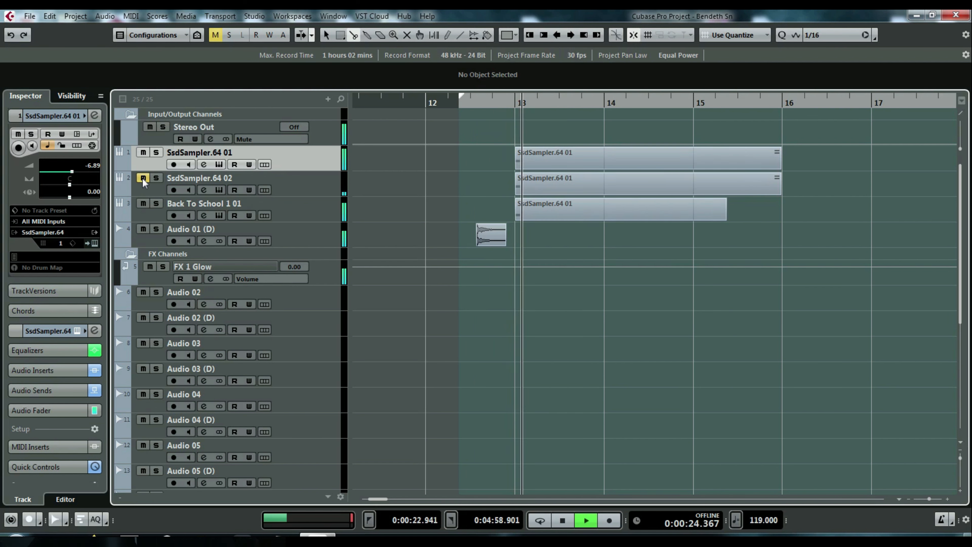
left_click(143, 178)
left_click(143, 153)
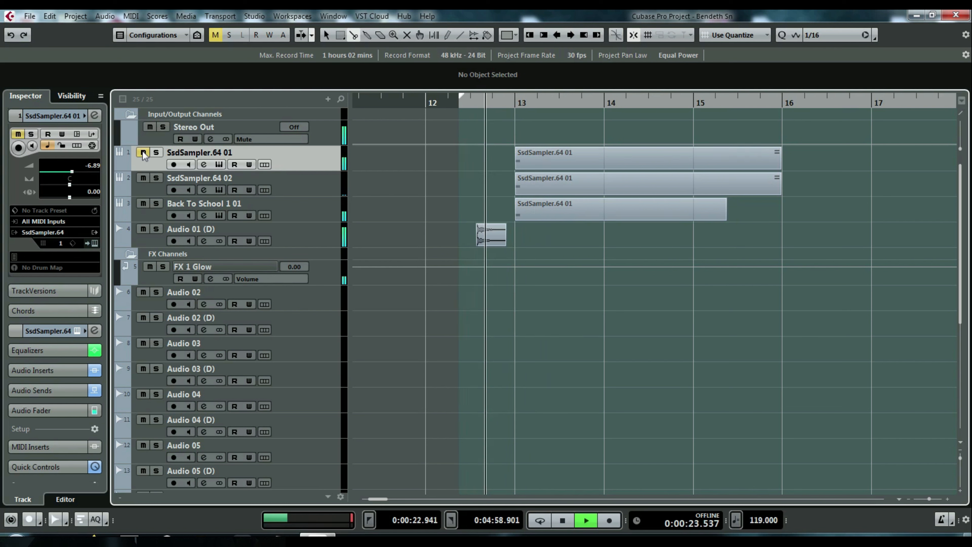
left_click(143, 152)
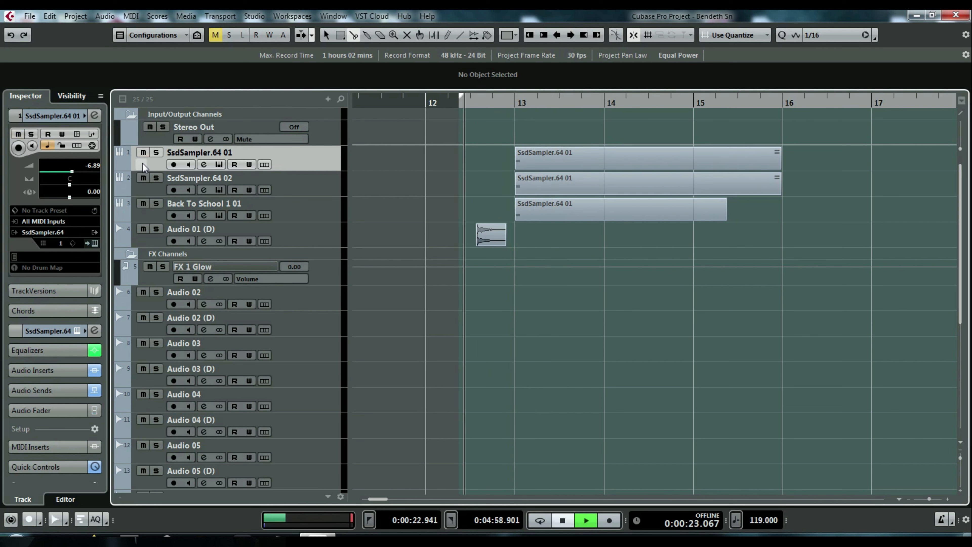
- Lower the SsdSampler.64 01 track's volume to -10.7 and stop playback
scroll(72, 170, "down", 4)
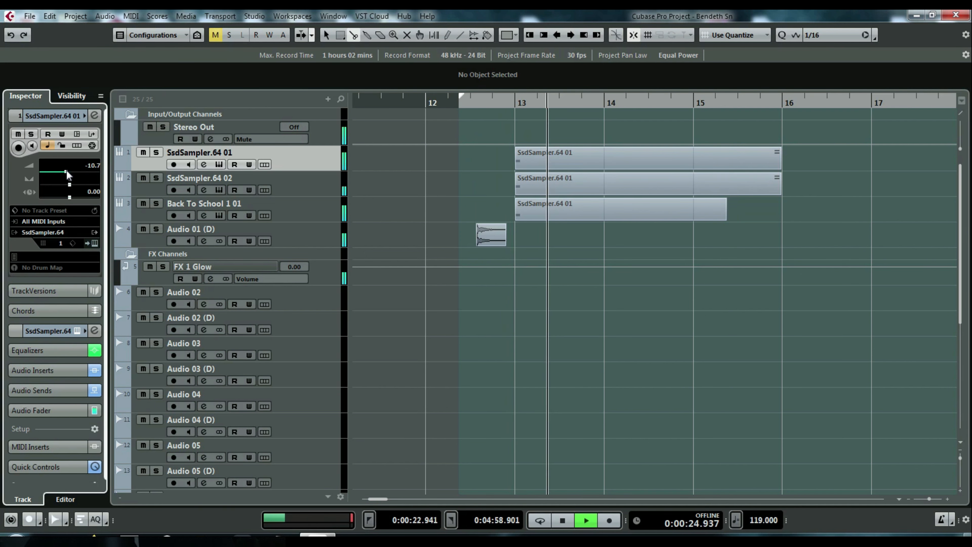
key("space")
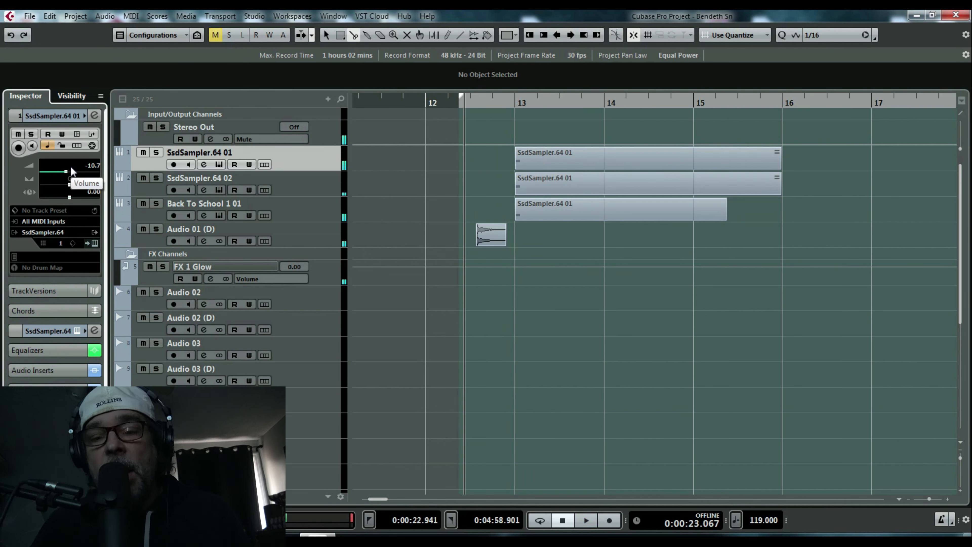